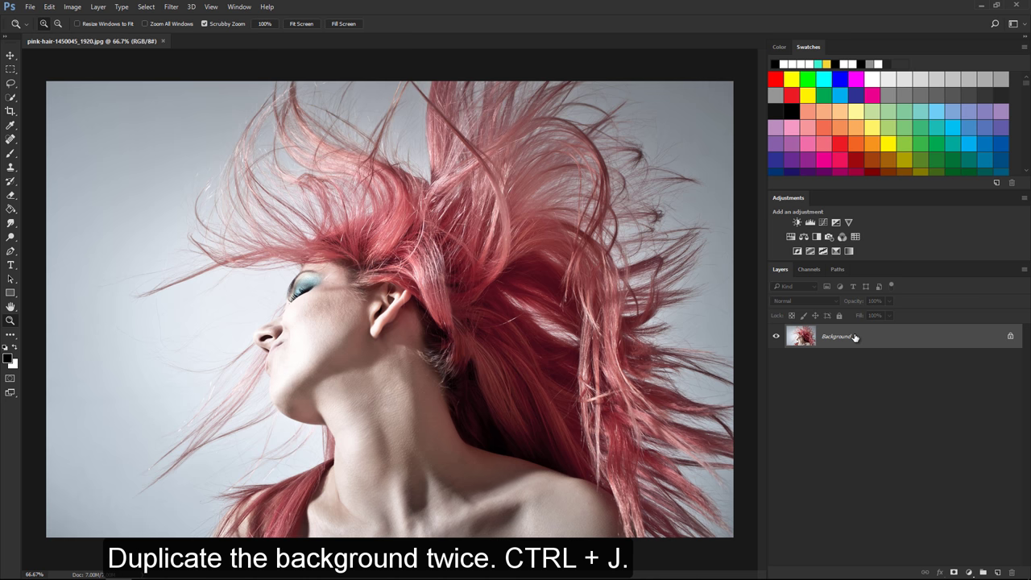
Duplicate the portrait layer twice and apply a 12-pixel High Pass to the top copy
key(ctrl+j)
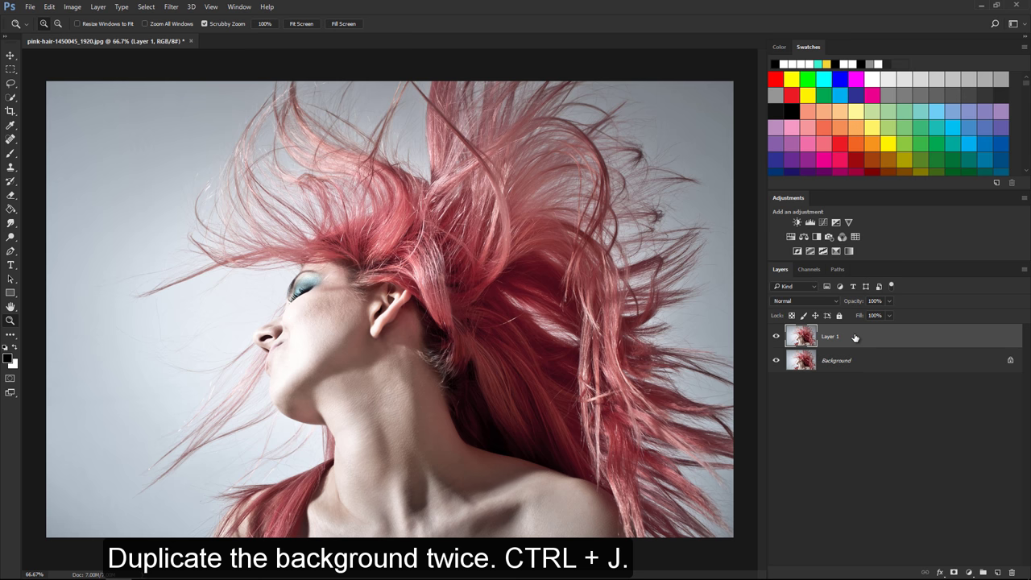
key(ctrl+j)
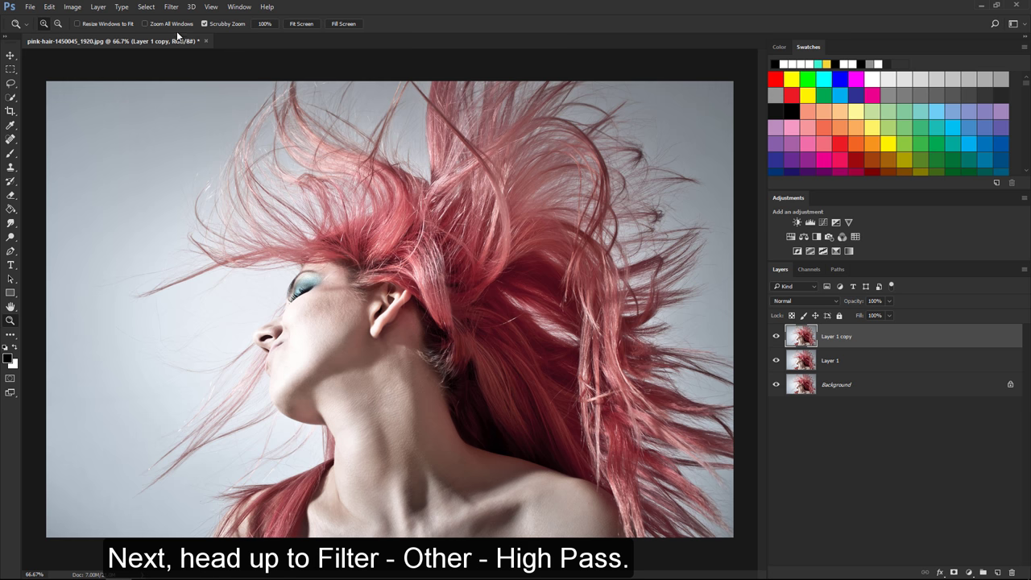
click(169, 8)
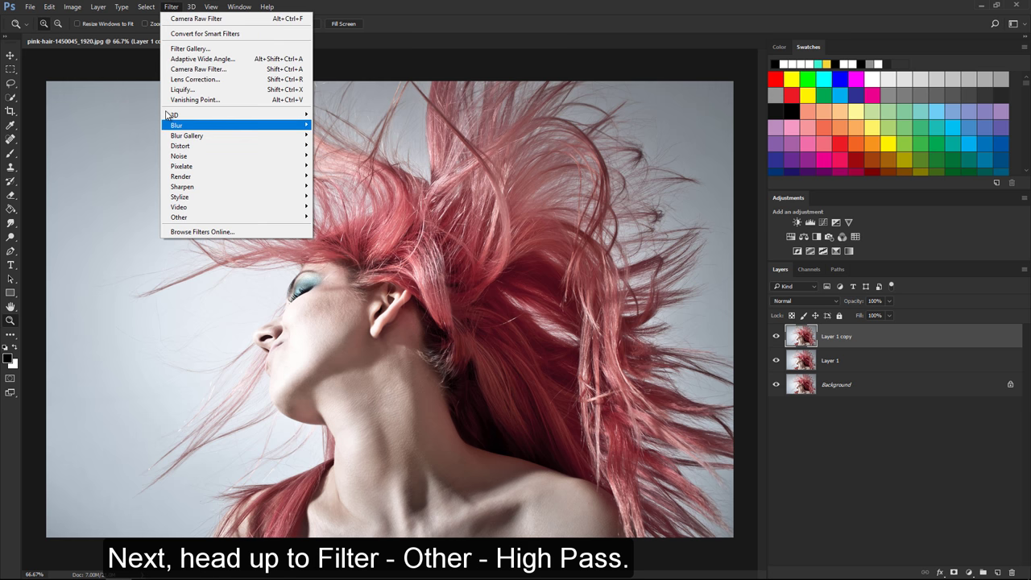
mouse_move(179, 216)
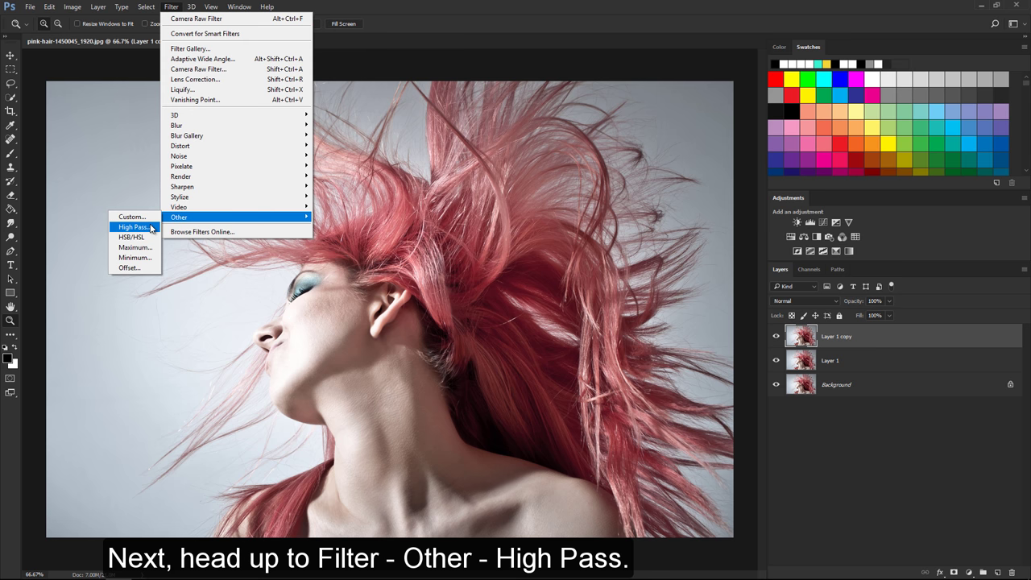
click(151, 228)
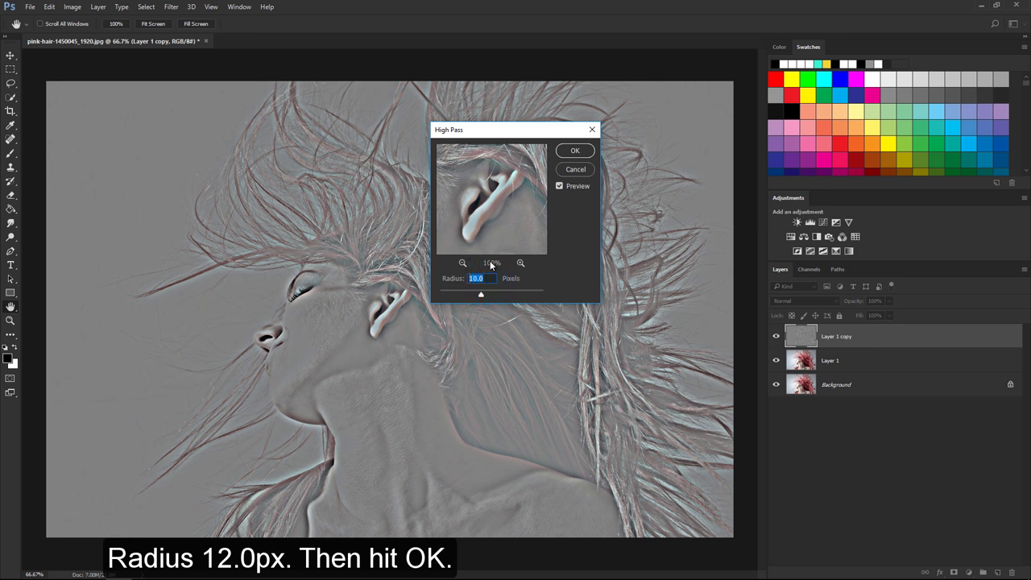
text(12)
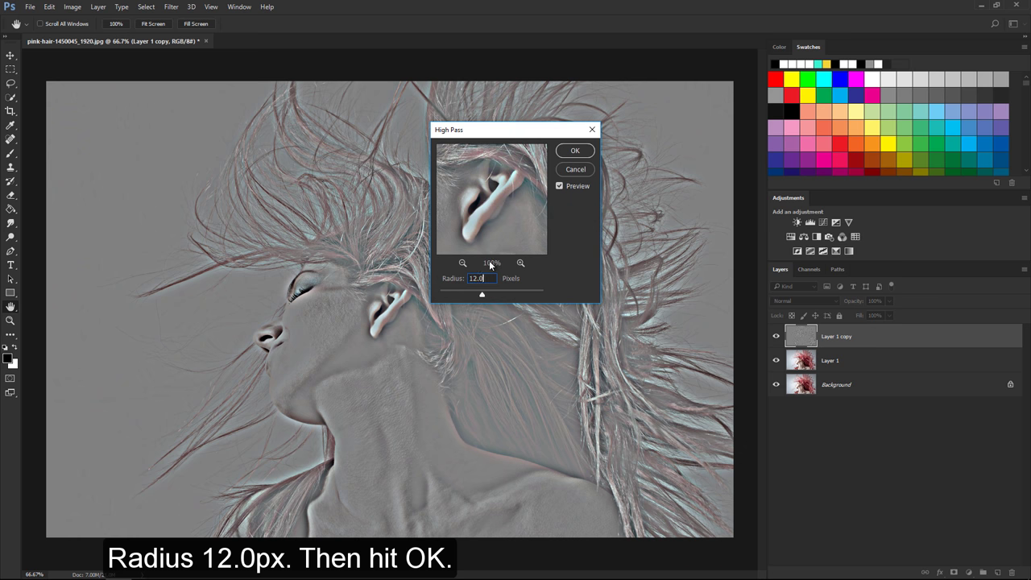
click(589, 155)
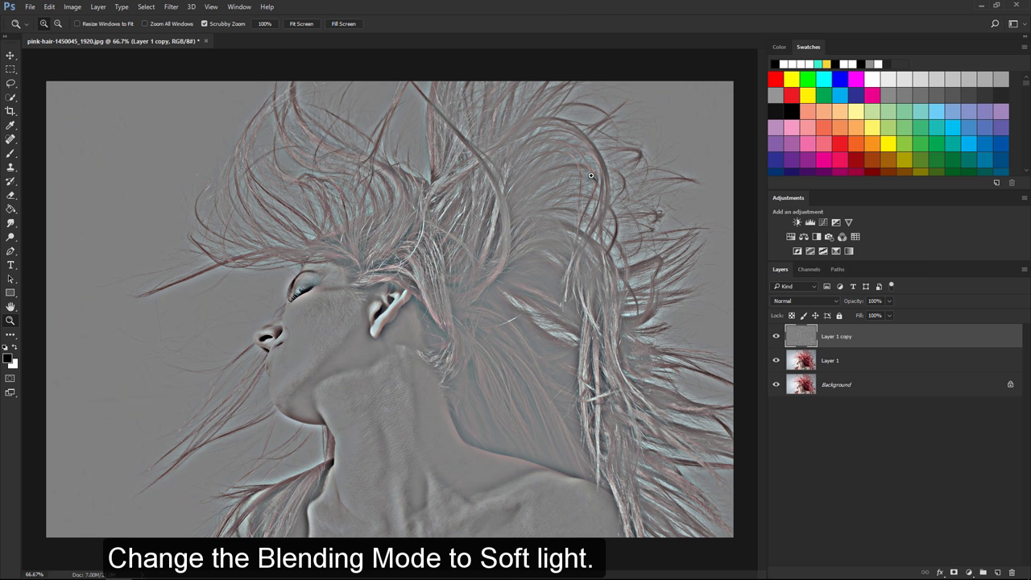
Set the High Pass layer to Soft Light blending and merge it with Layer 1
click(794, 301)
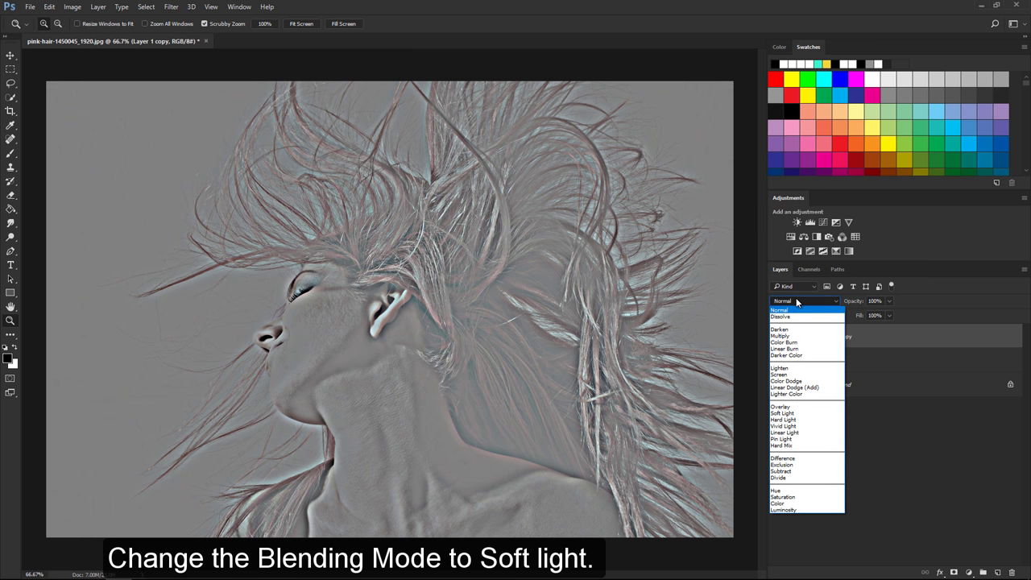
click(808, 413)
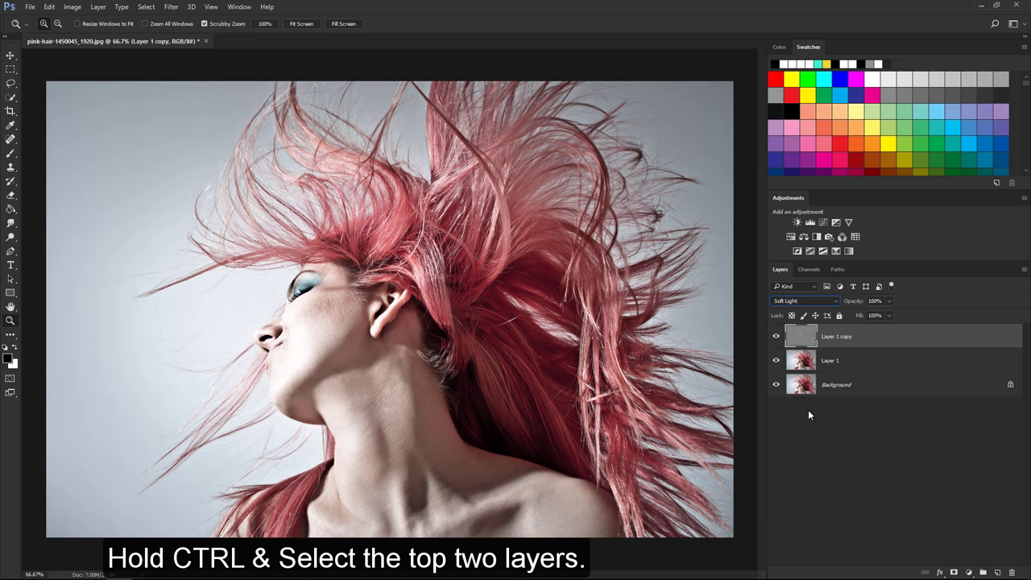
ctrl+click(867, 362)
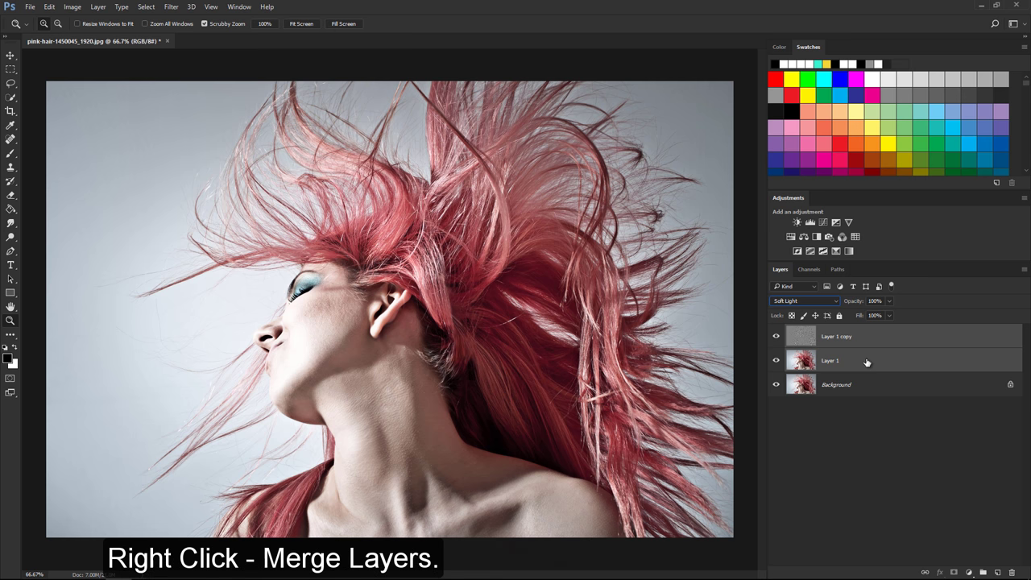
right_click(867, 362)
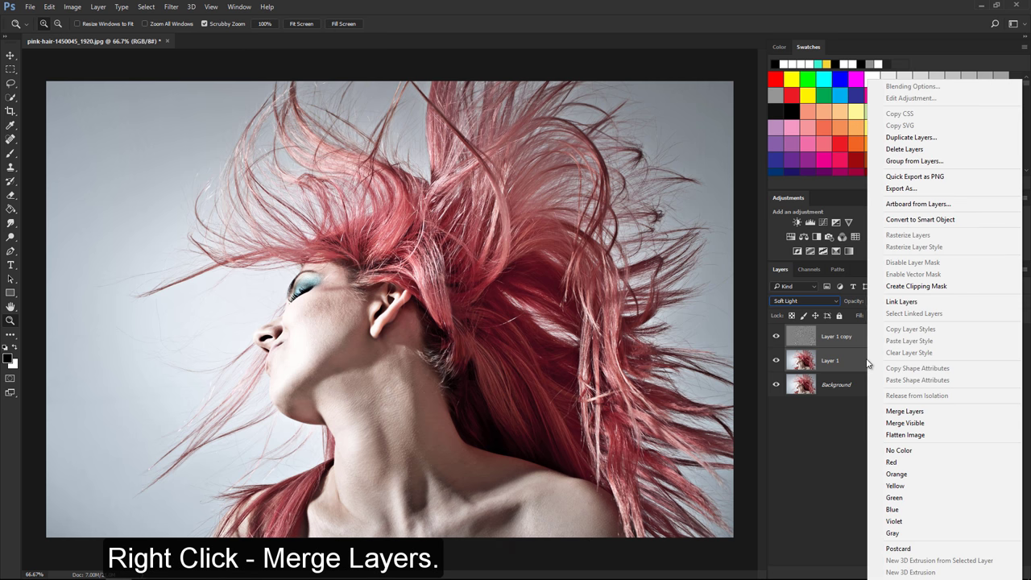
click(881, 412)
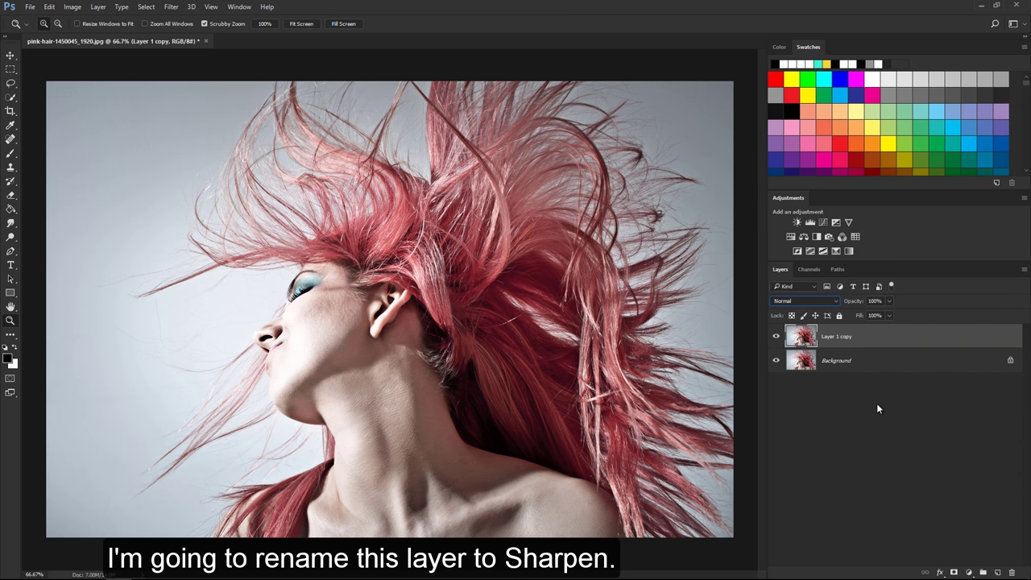
Rename the merged layer to 'Sharpen'
double_click(838, 337)
text(Sharpen)
key(Return)
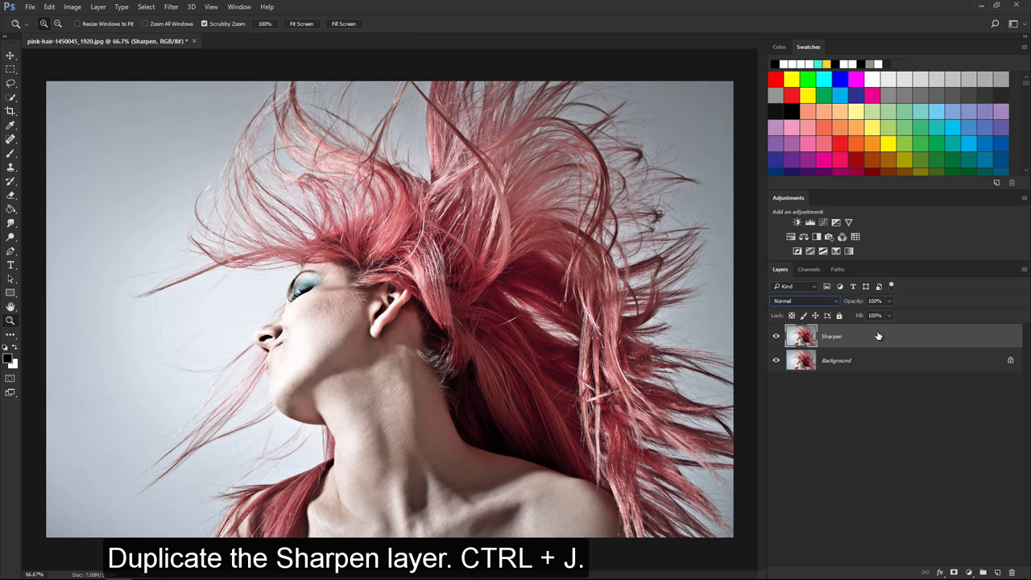
Duplicate the Sharpen layer and name the copy 'Diffuse'
key(ctrl+j)
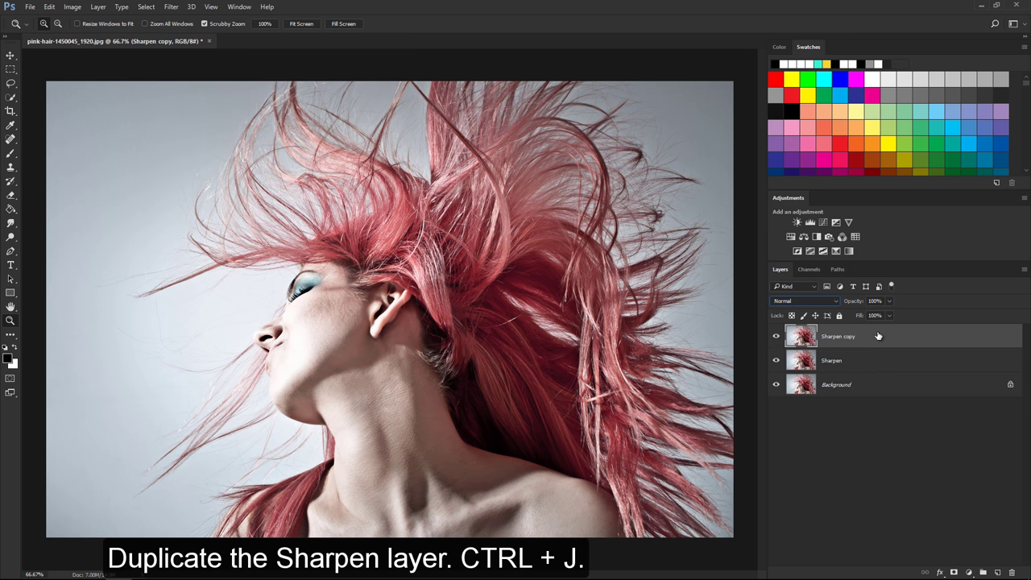
double_click(838, 337)
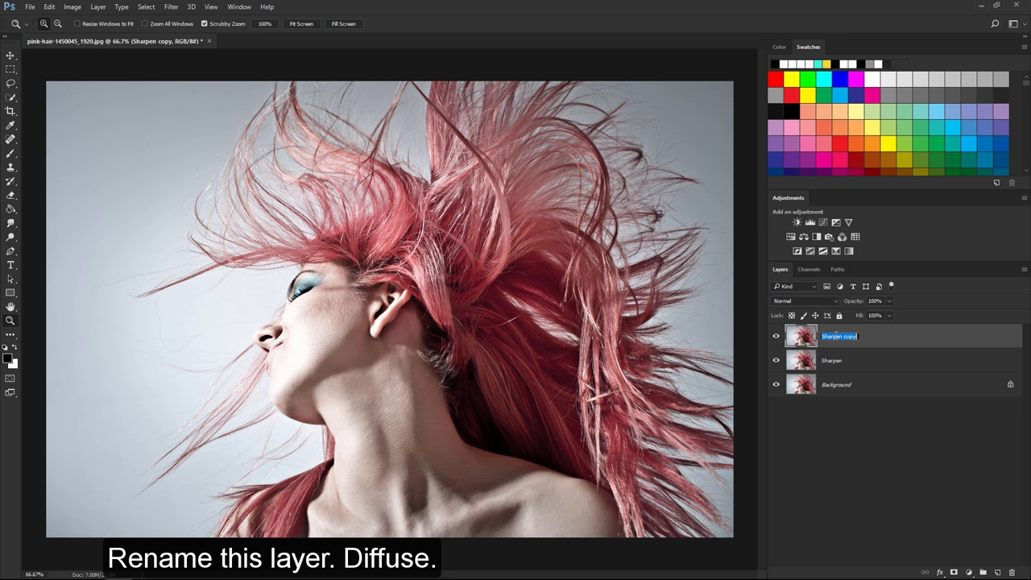
text(Diffu)
text(se)
key(Return)
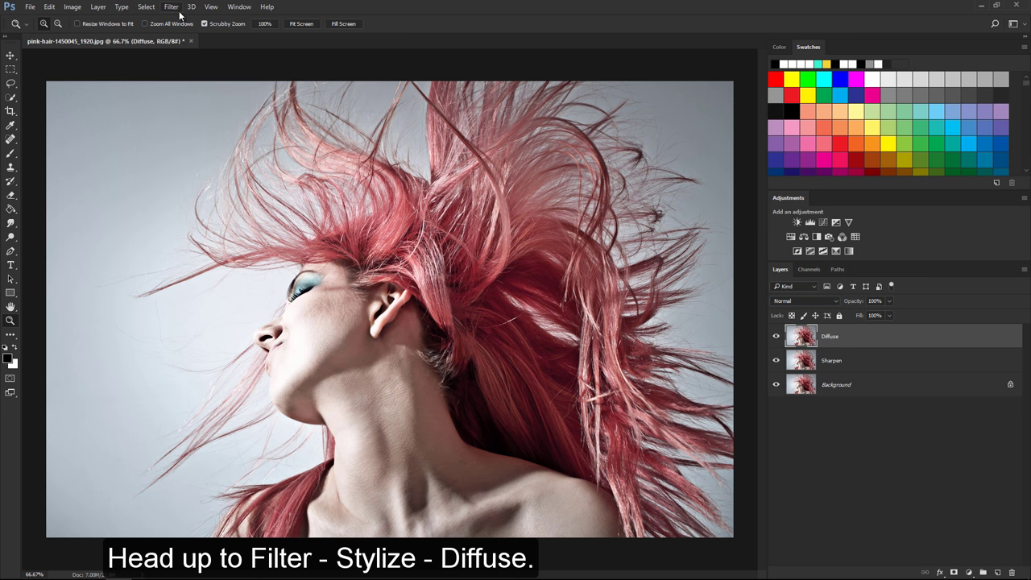
Apply the Stylize Diffuse filter in Anisotropic mode to the Diffuse layer
click(175, 8)
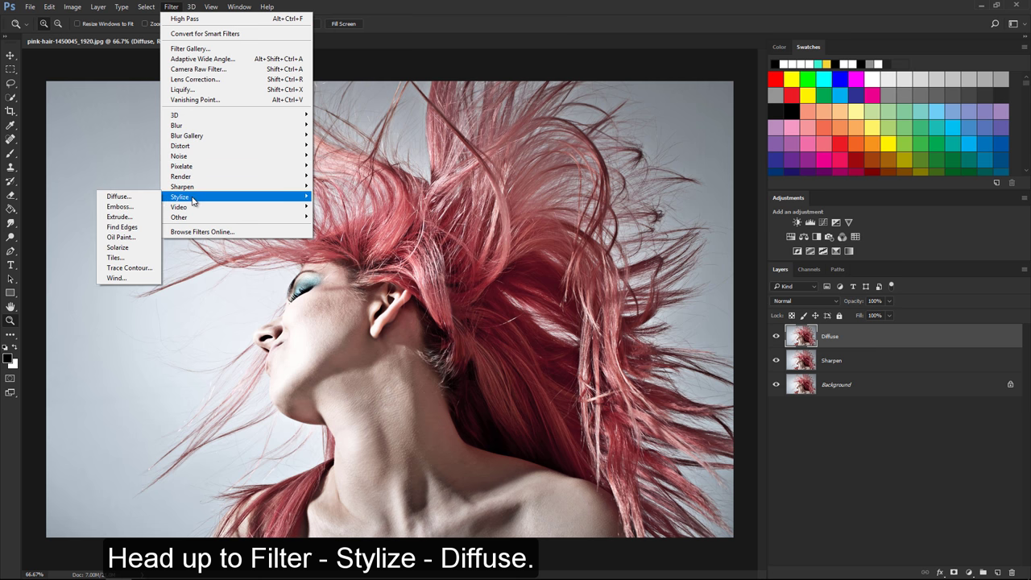
mouse_move(180, 196)
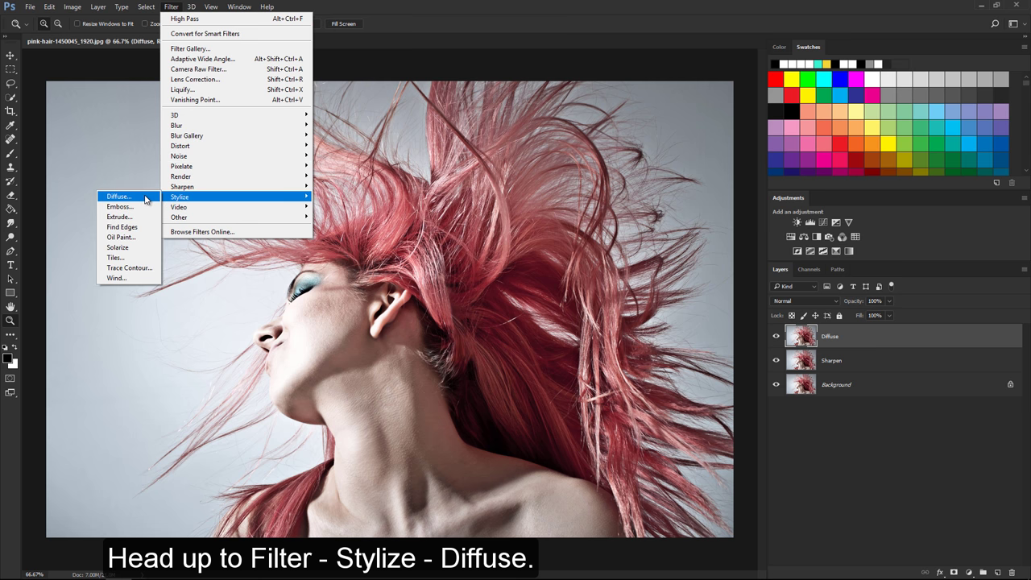
click(146, 197)
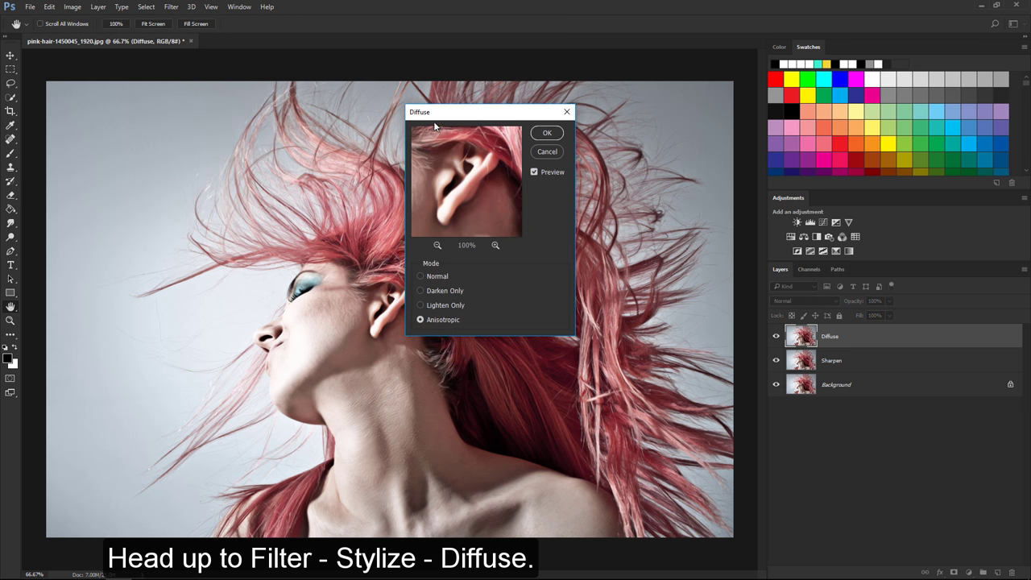
drag(435, 114, 494, 93)
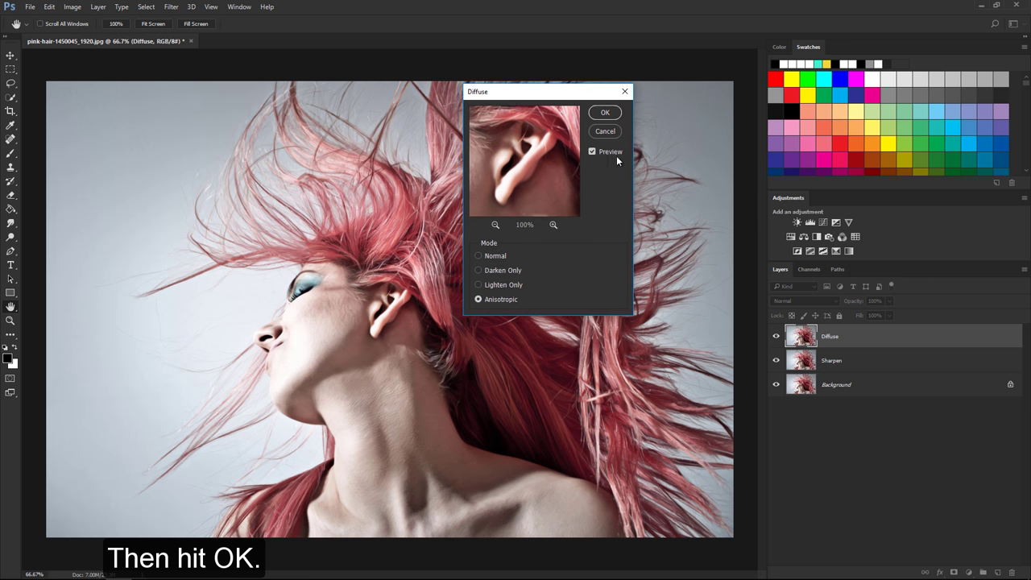
click(605, 112)
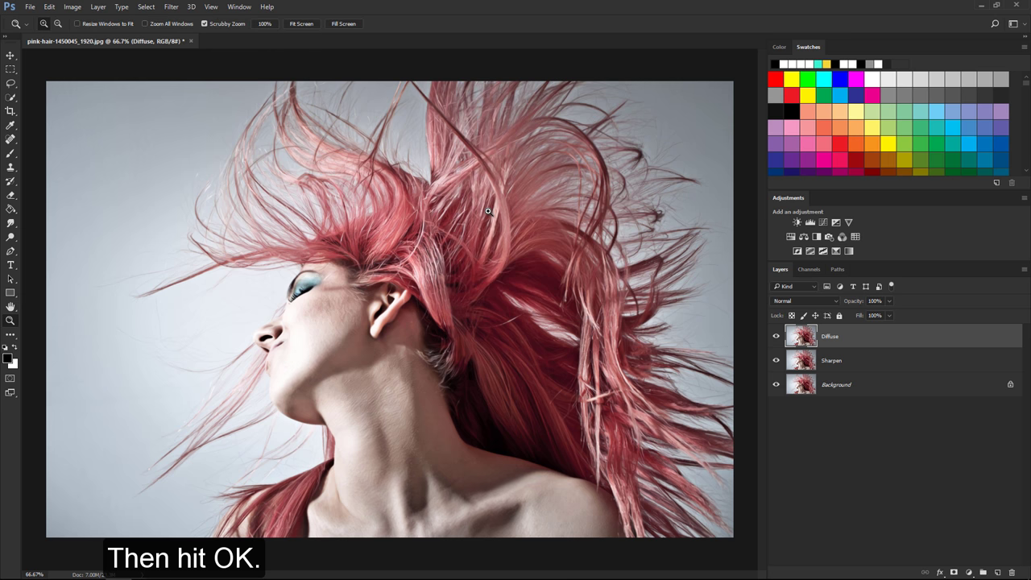
Twice rotate the canvas 90° clockwise and reapply the Diffuse filter
click(74, 8)
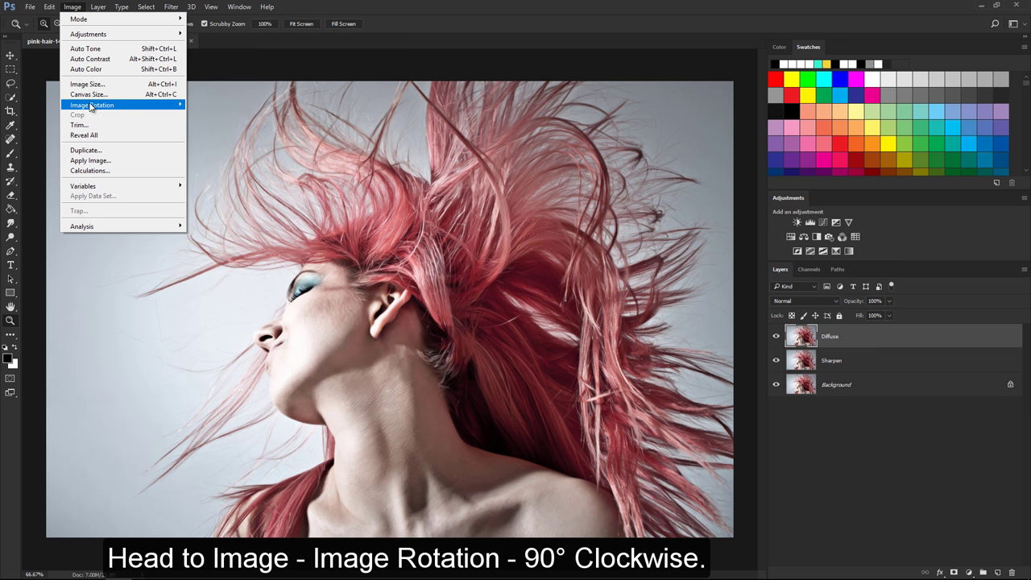
mouse_move(122, 105)
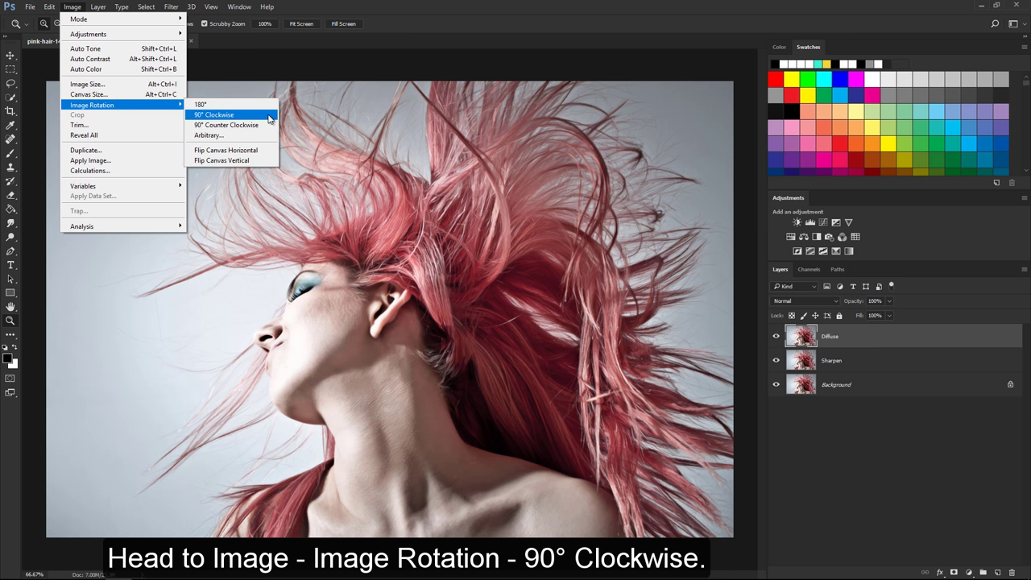
click(269, 119)
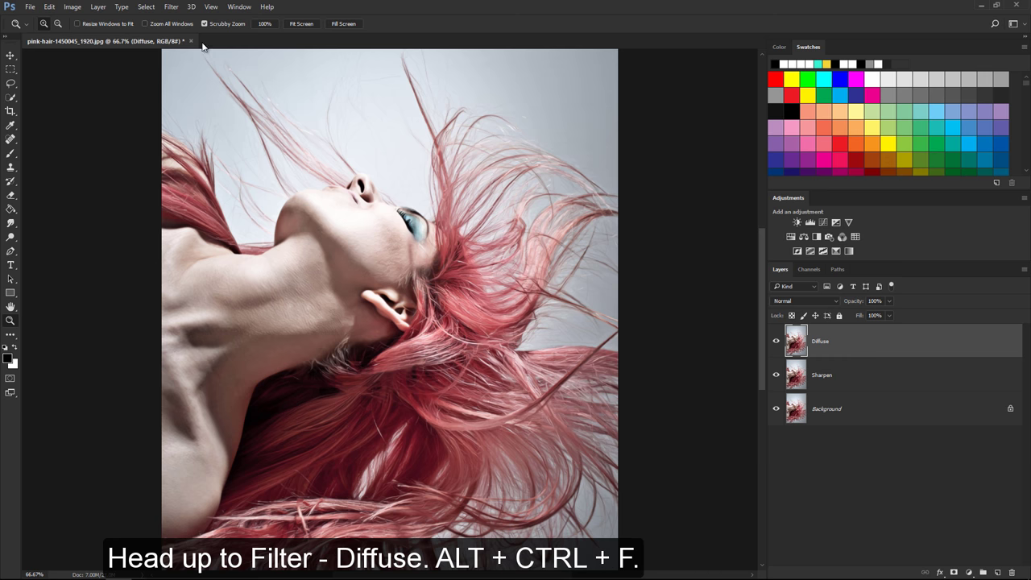
click(171, 7)
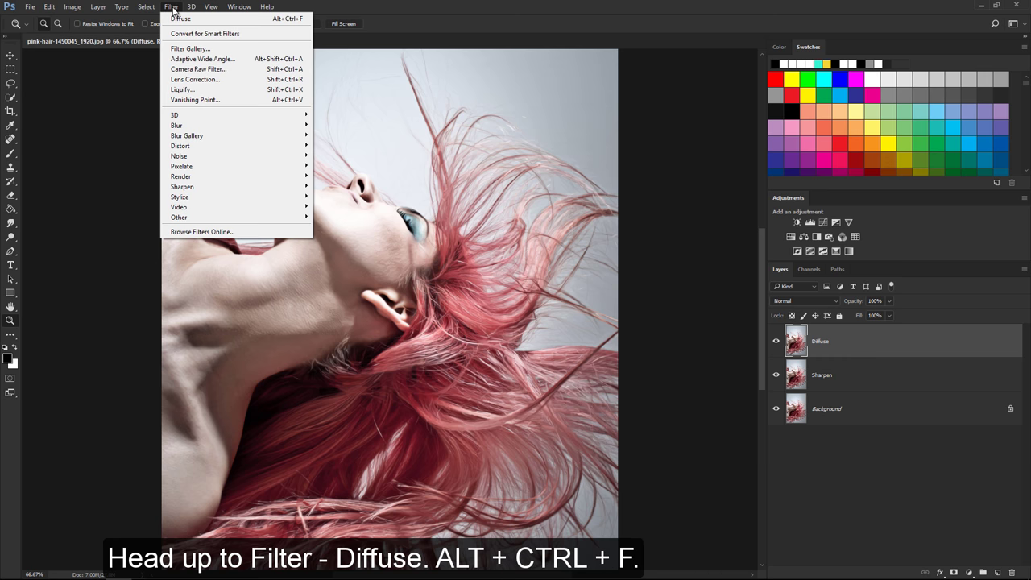
click(266, 22)
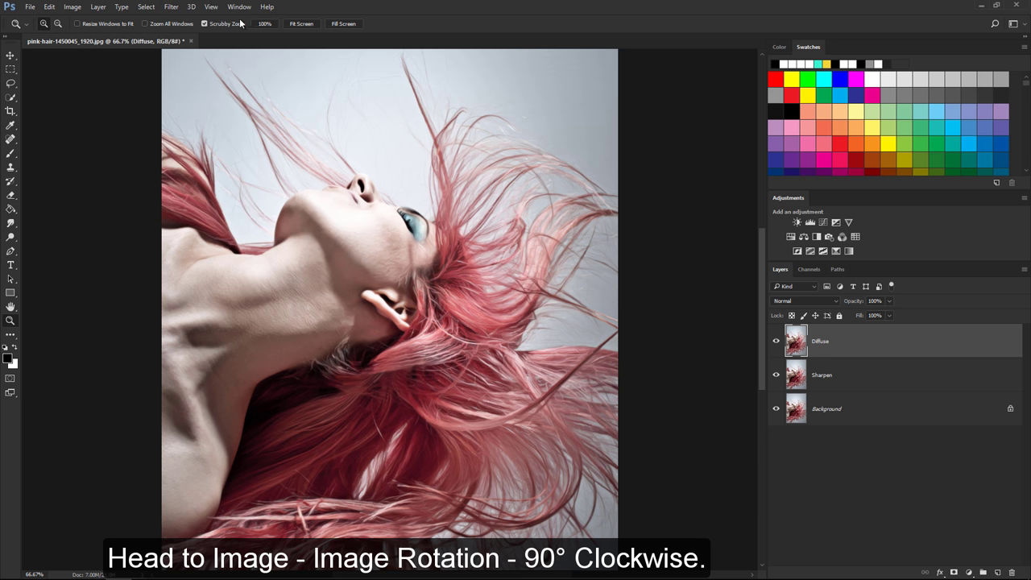
click(73, 7)
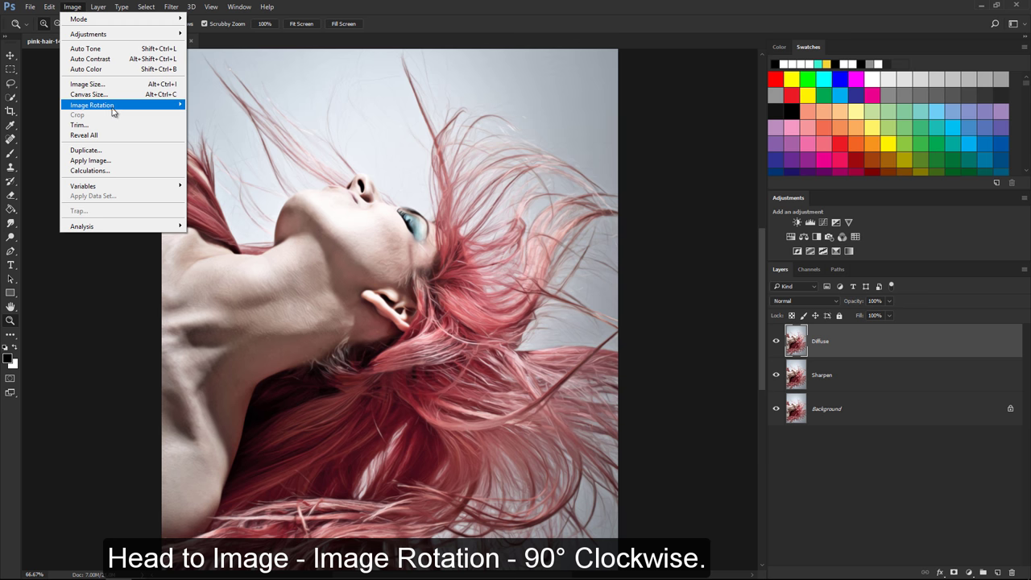
mouse_move(91, 105)
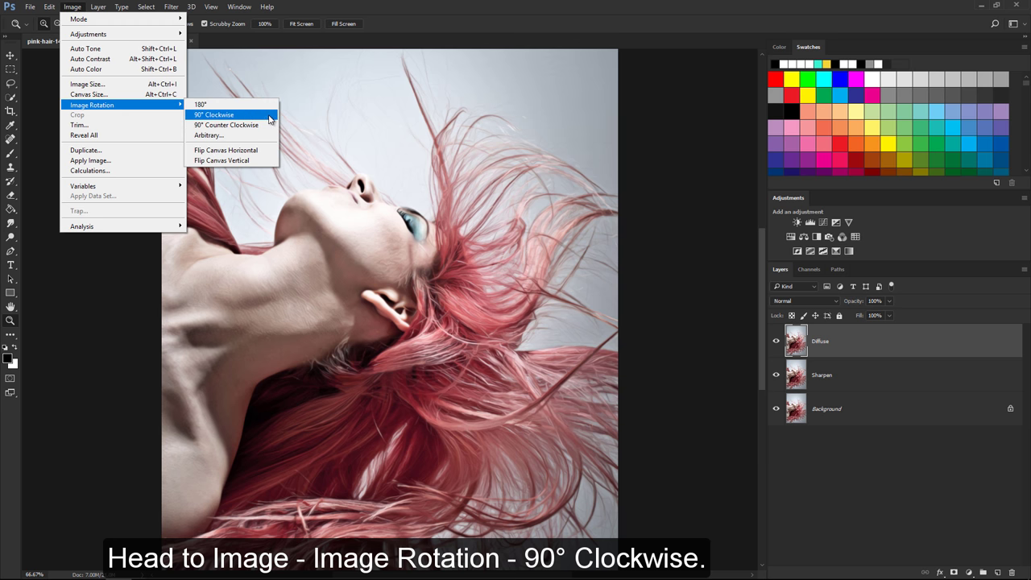
click(271, 119)
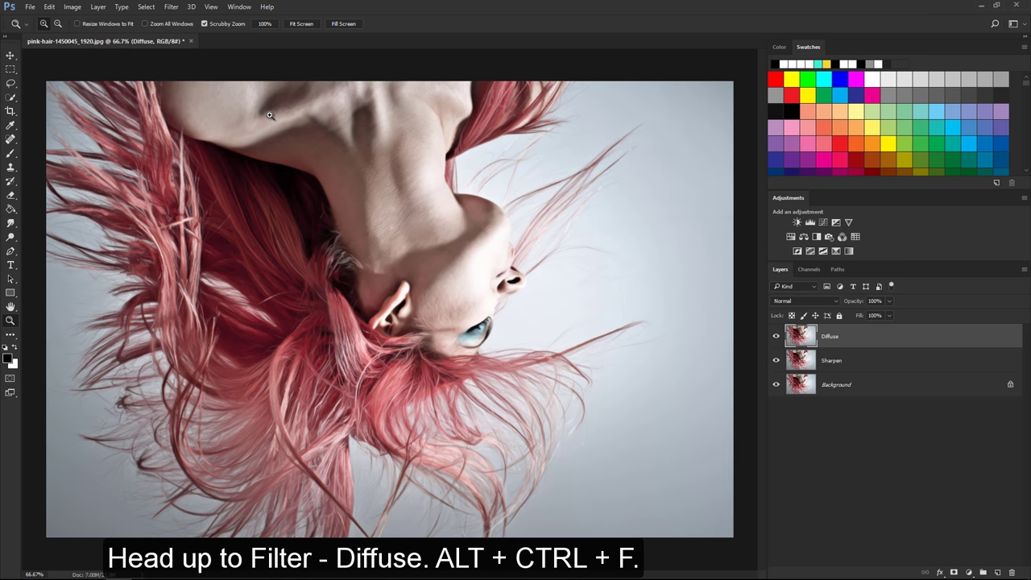
click(174, 7)
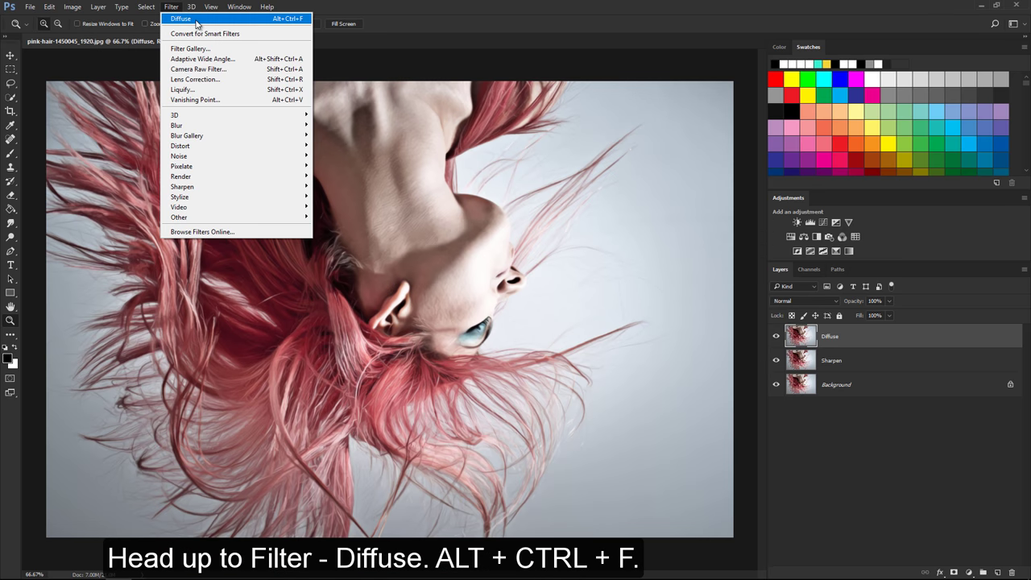
click(222, 20)
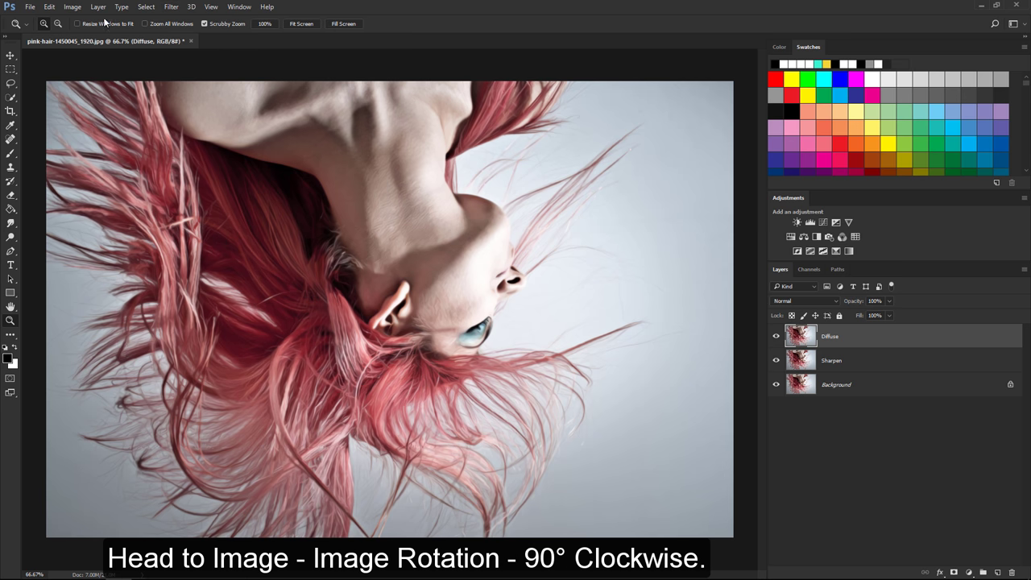
Rotate 90° clockwise and reapply Diffuse once more, then rotate the portrait back upright
click(72, 7)
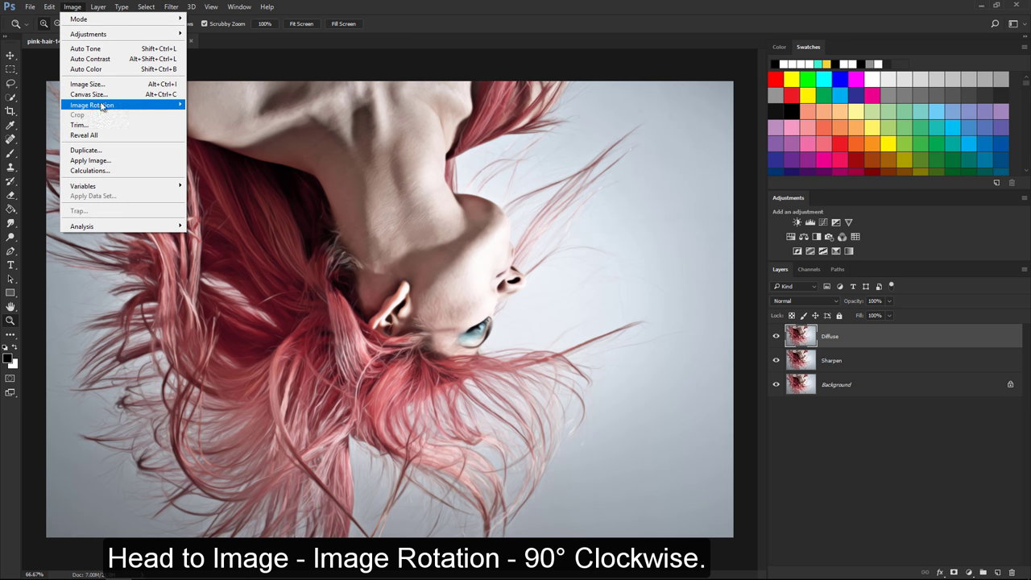
mouse_move(92, 105)
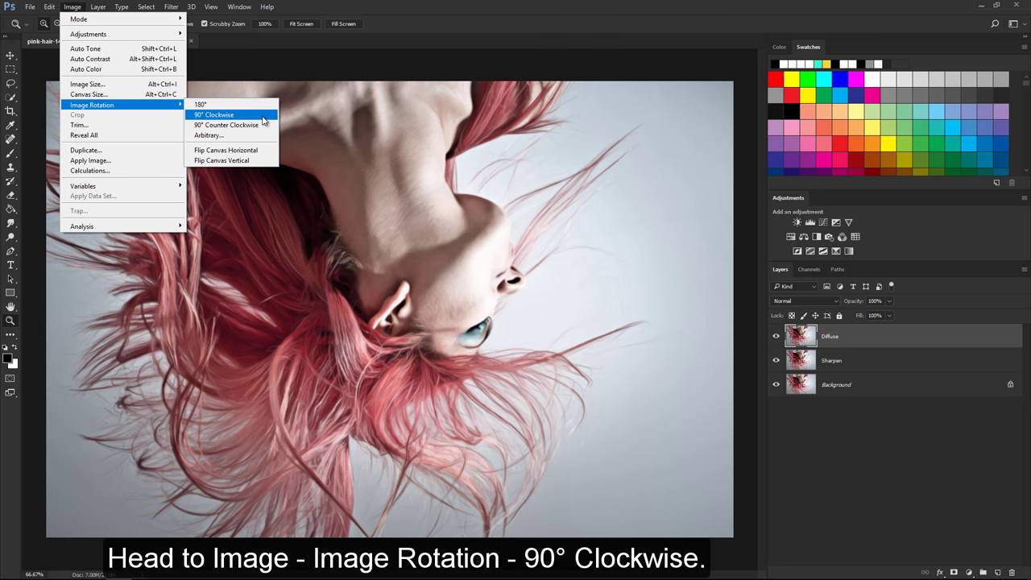
click(264, 117)
click(171, 7)
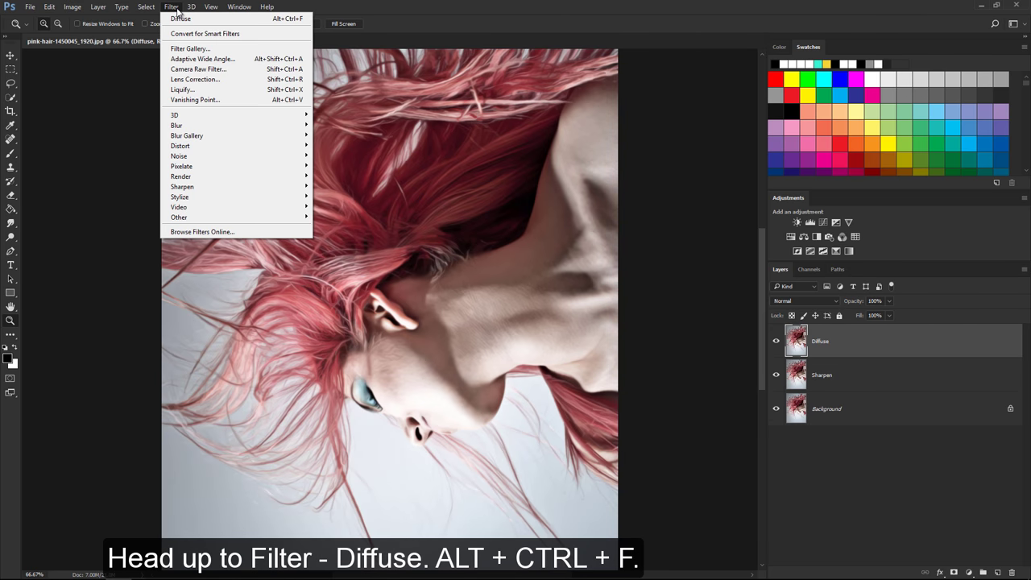
click(232, 20)
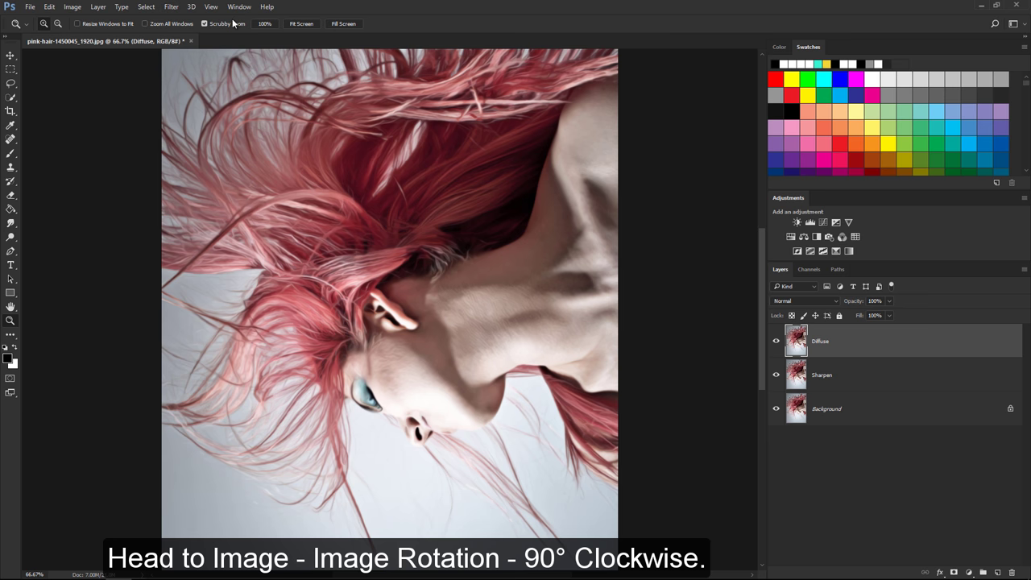
click(72, 10)
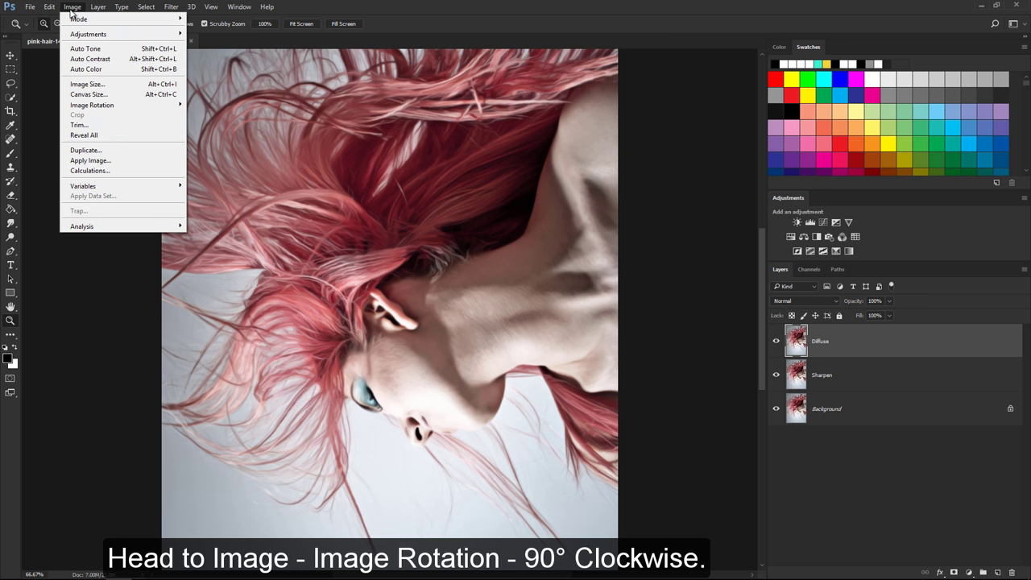
mouse_move(92, 104)
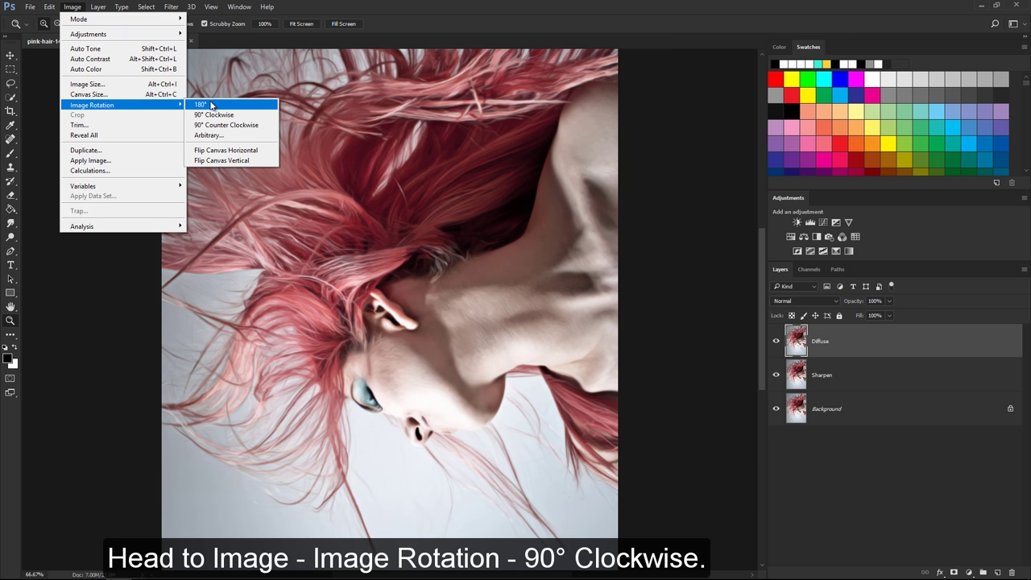
click(263, 118)
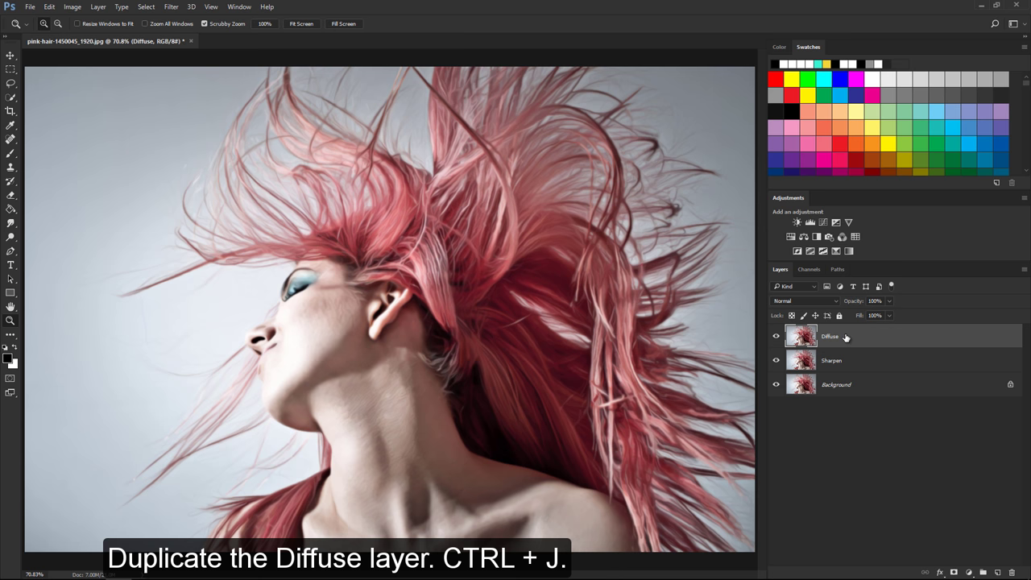
Duplicate the Diffuse layer, rename the copy 'Paint Daubs', and convert it to a smart object
key(ctrl+j)
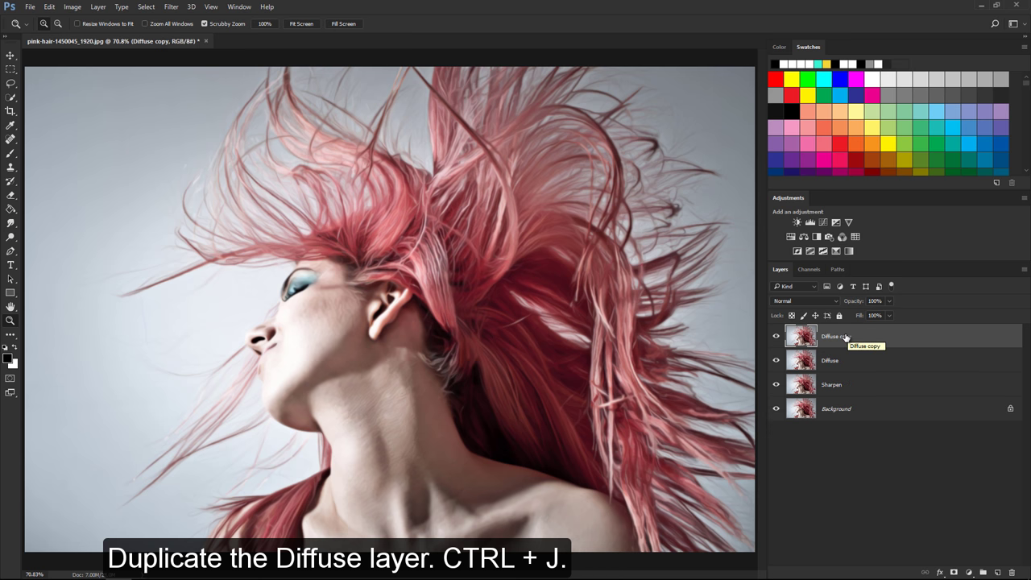
double_click(845, 337)
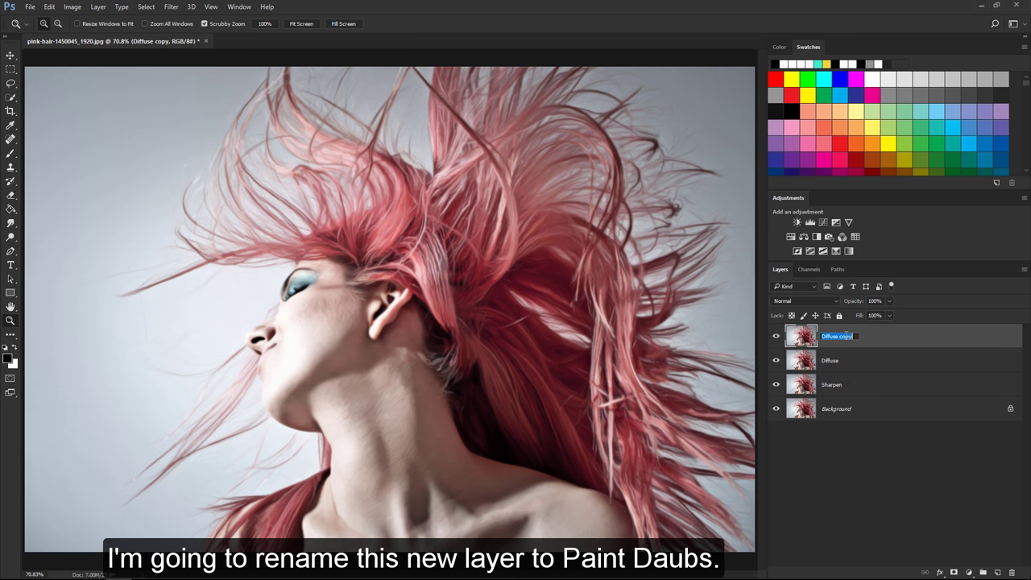
text(Paint)
text( Daubs)
key(Return)
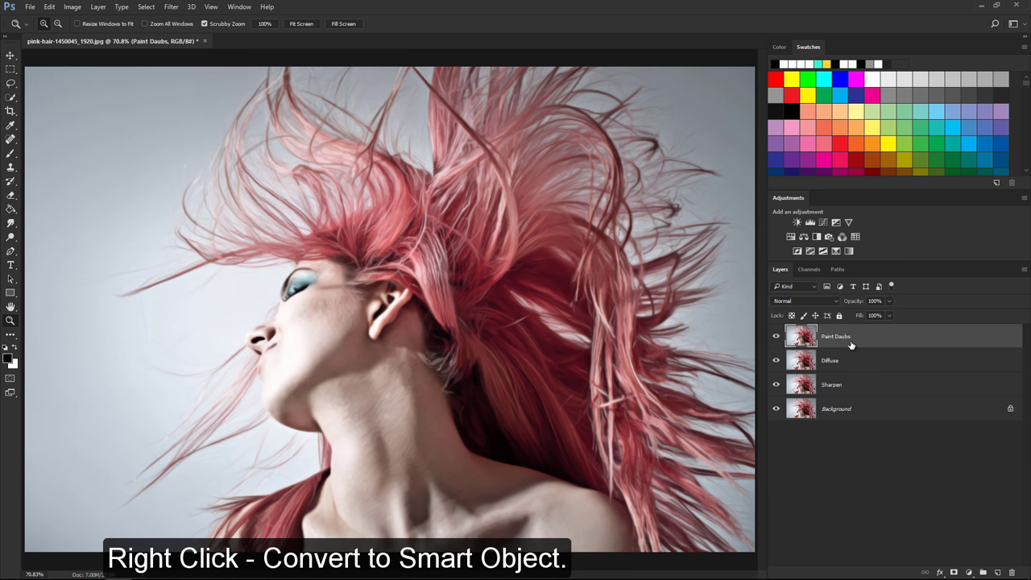
right_click(869, 336)
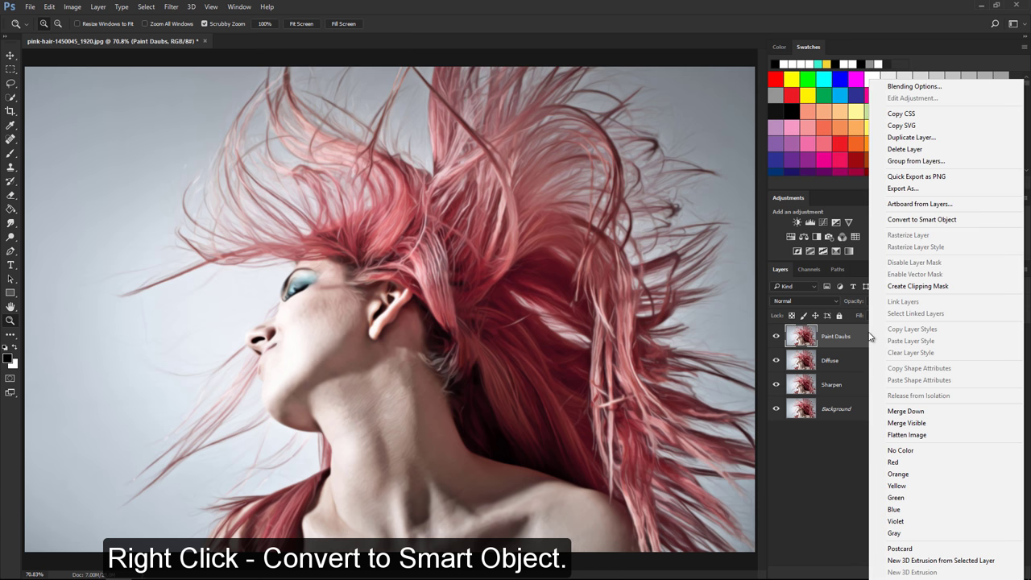
click(872, 220)
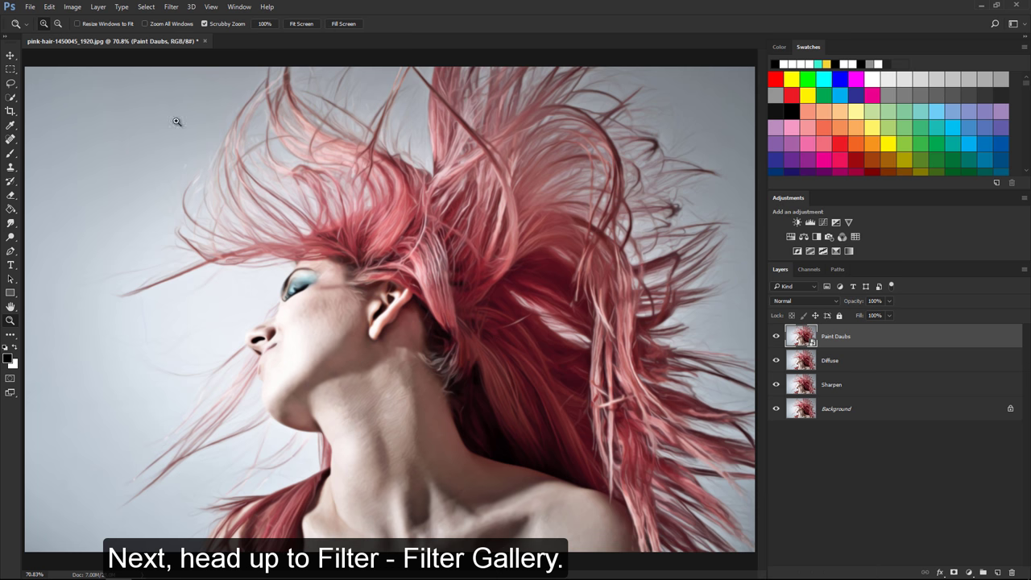
Apply the Filter Gallery Artistic Paint Daubs filter with brush size 1 and sharpness 8
click(174, 8)
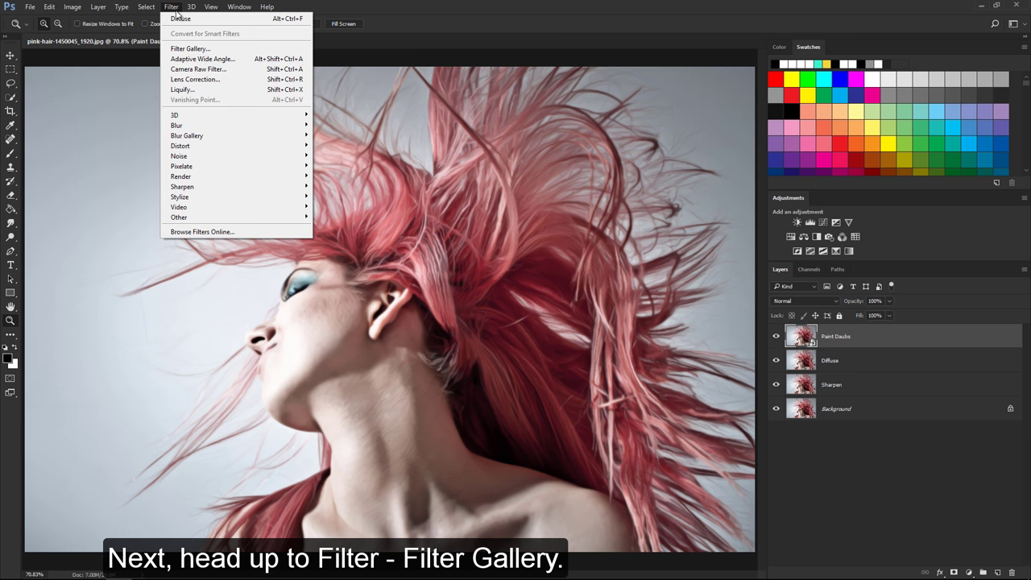
click(236, 50)
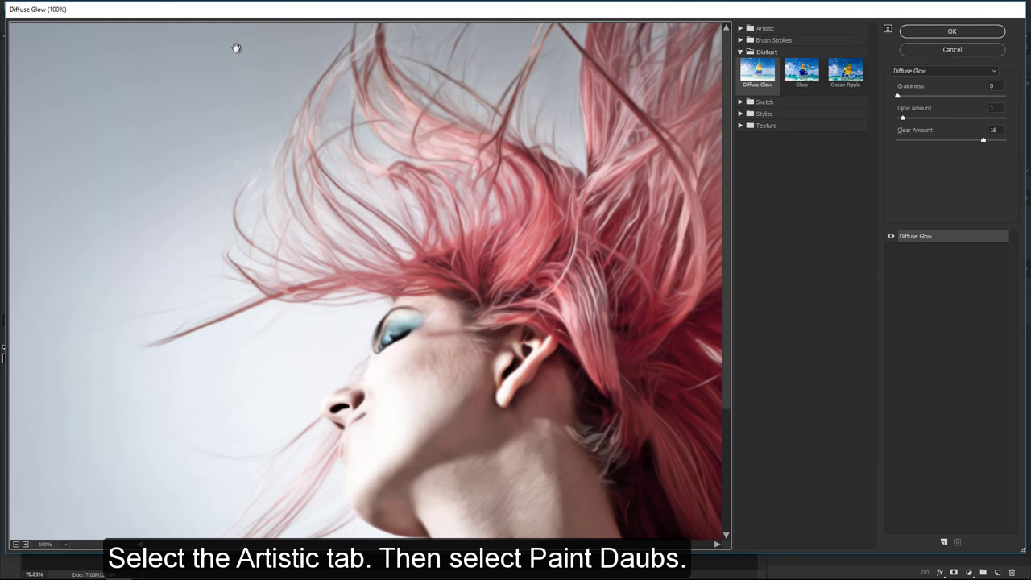
click(742, 52)
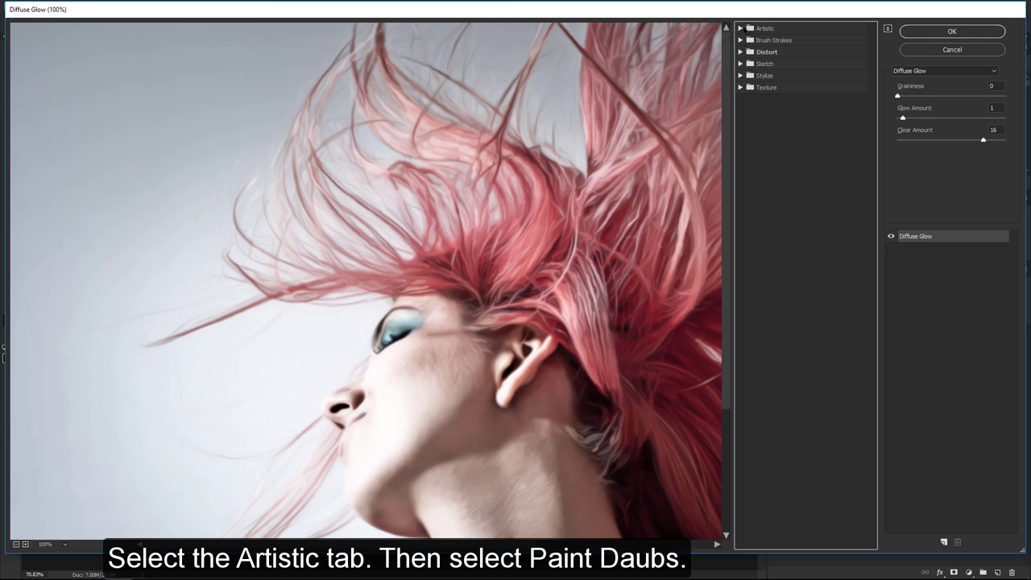
click(762, 28)
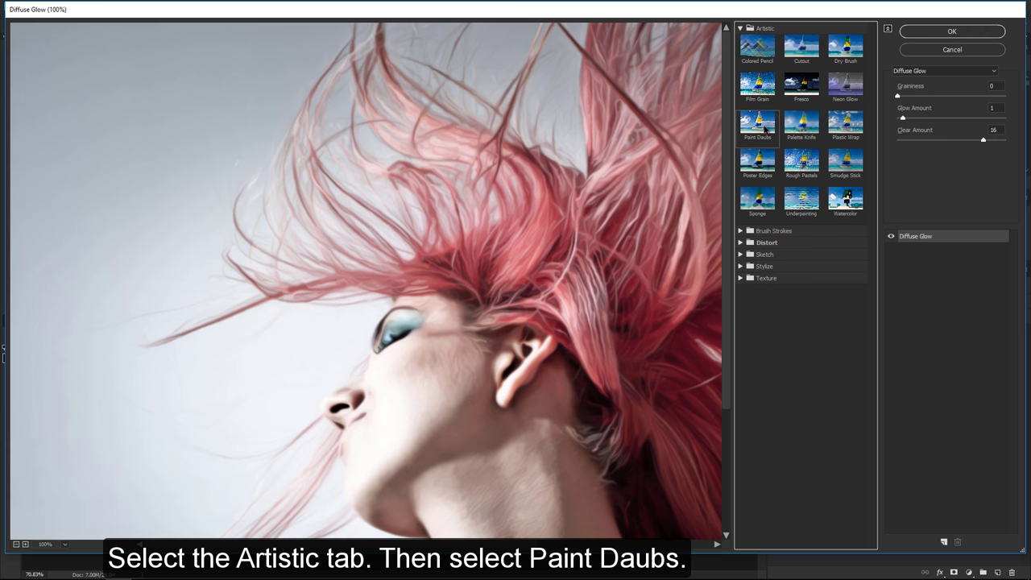
click(765, 129)
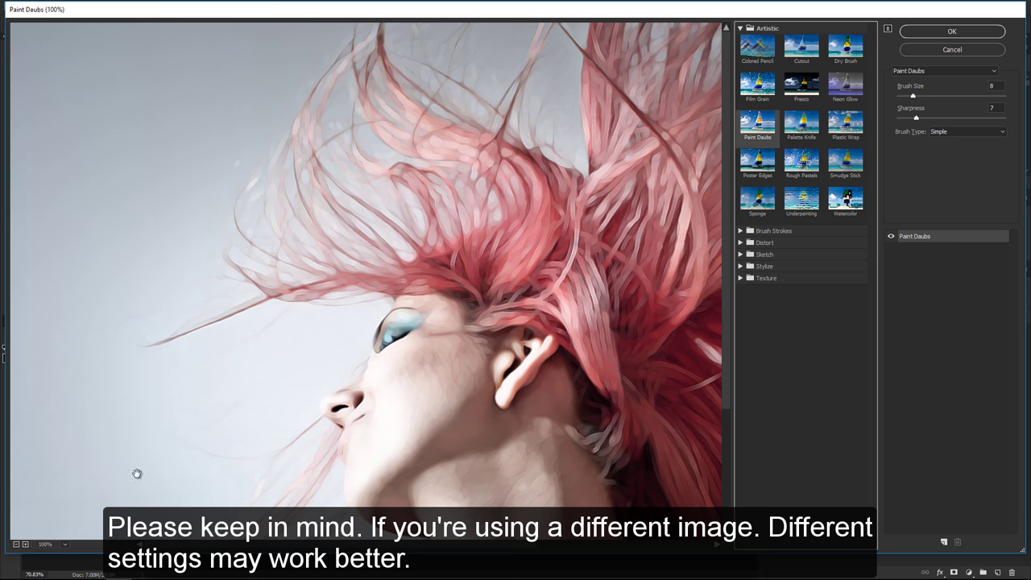
click(16, 545)
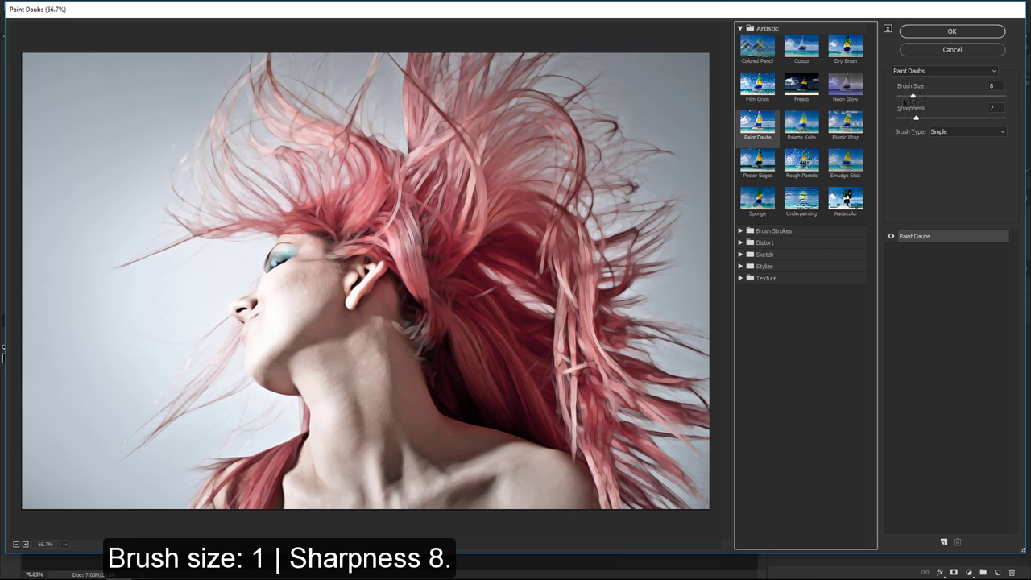
drag(913, 96, 898, 96)
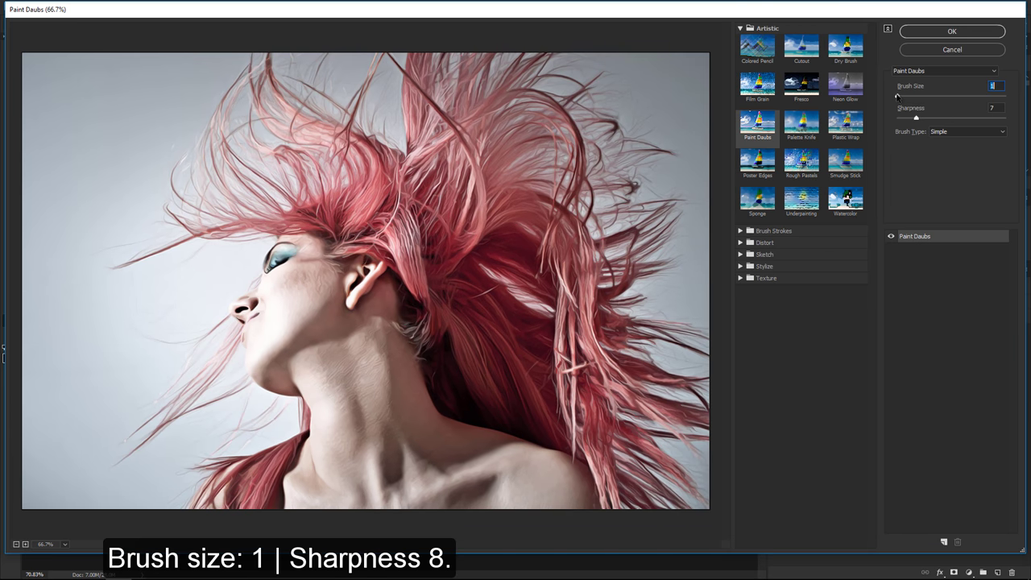
click(917, 119)
drag(917, 118, 920, 119)
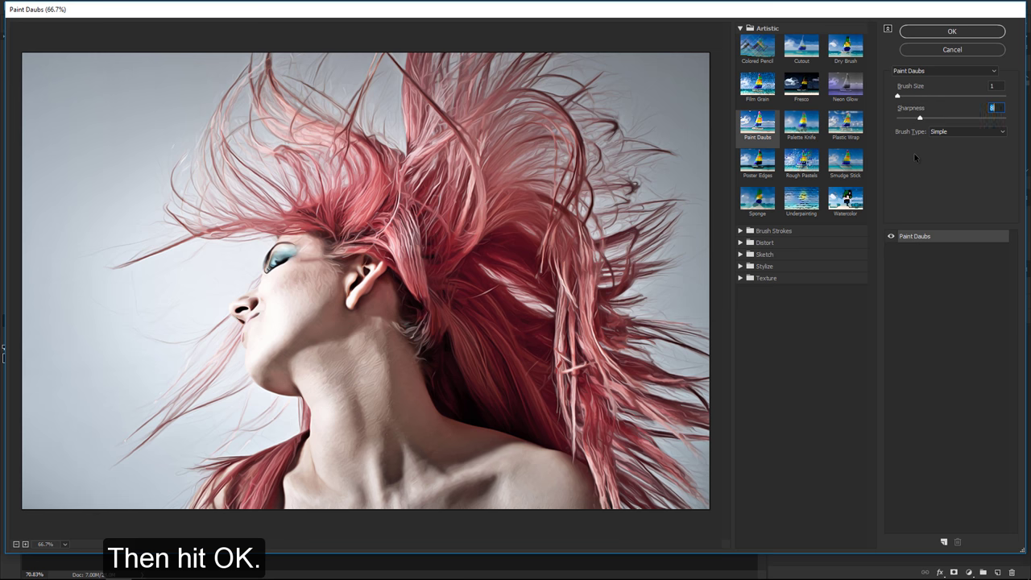
click(918, 36)
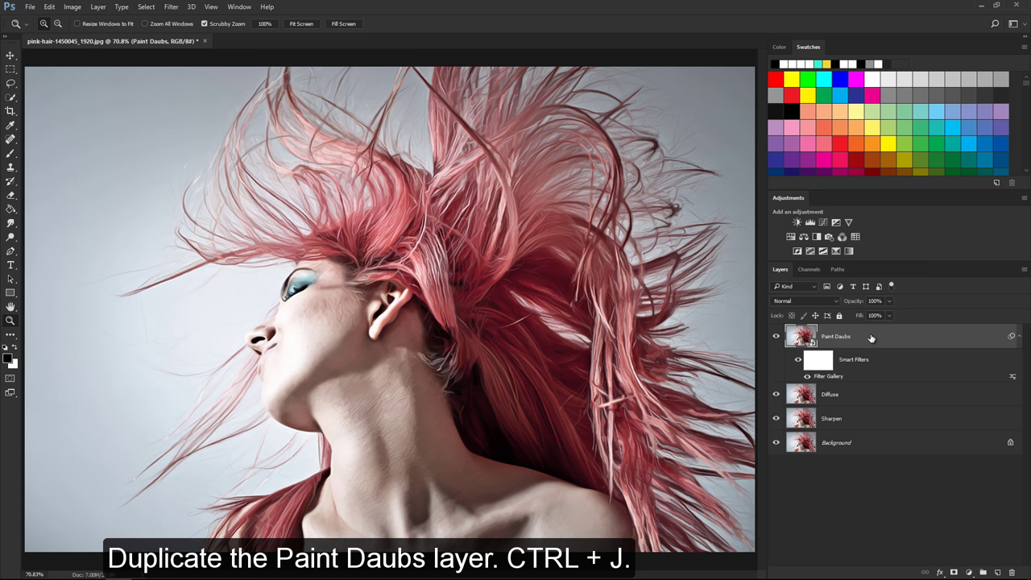
Duplicate the Paint Daubs layer and rasterize the copy
key(ctrl+j)
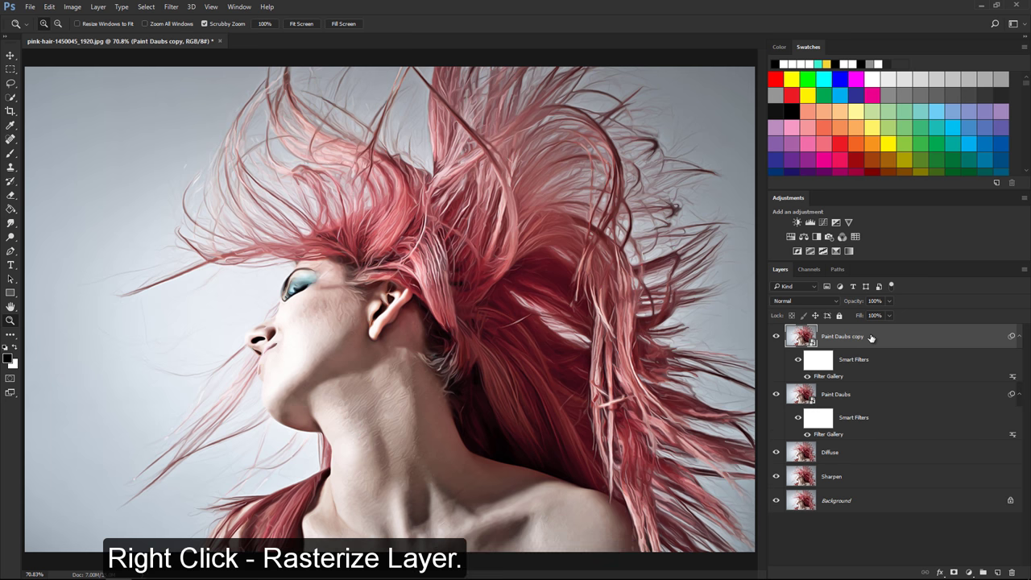
right_click(871, 338)
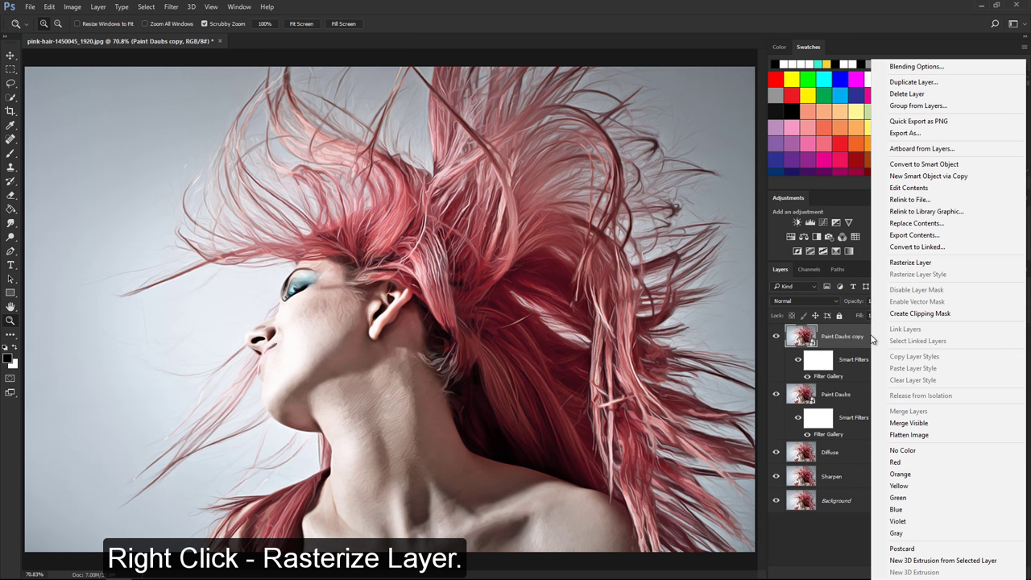
click(881, 262)
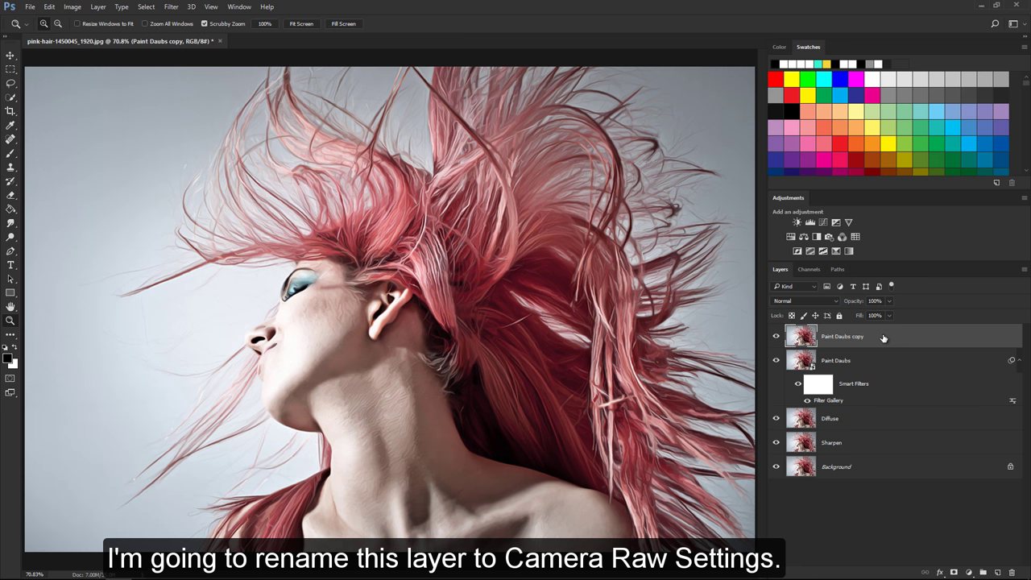
Rename the copy 'Camera Raw Settings' and convert it to a smart object
double_click(857, 336)
text(Cam)
text(era Raw Se)
text(ttings)
key(Return)
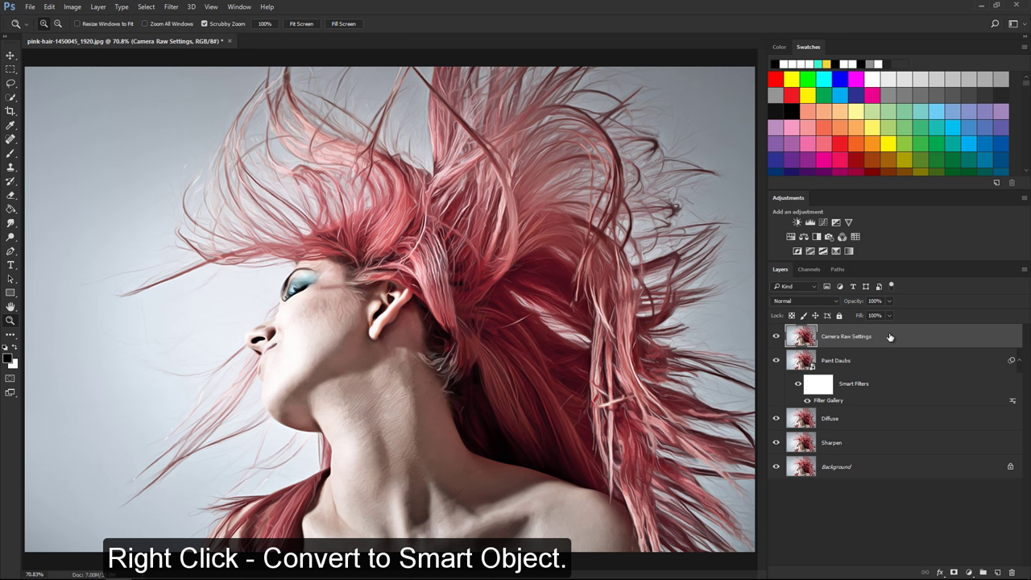
right_click(889, 337)
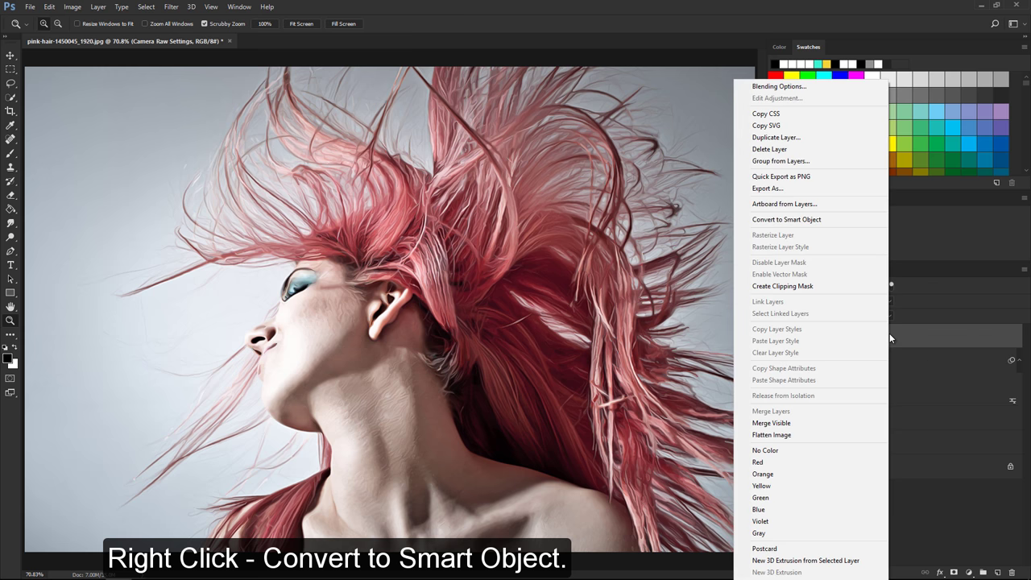
click(868, 227)
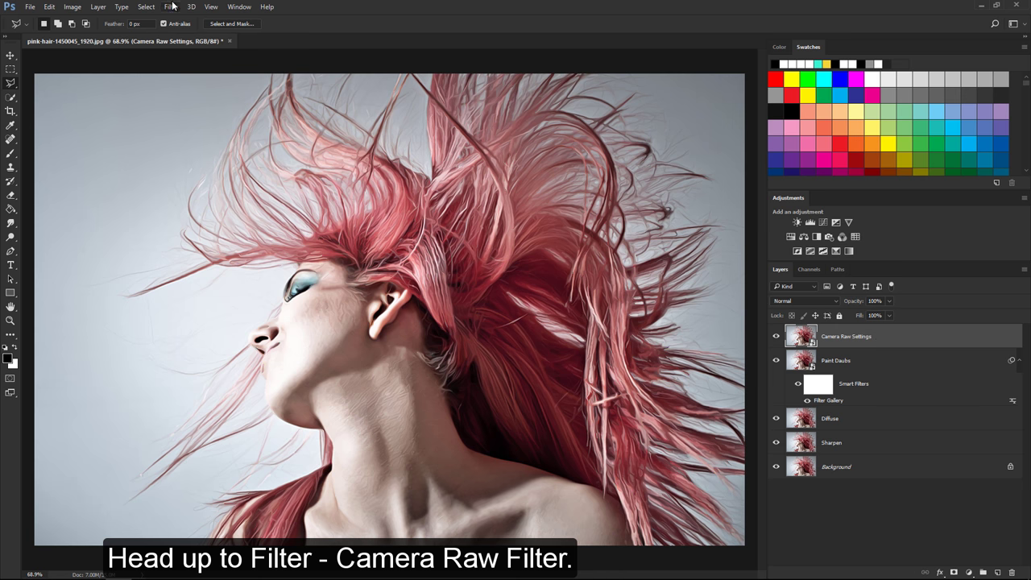
Open the Camera Raw filter and frame the face and hair at 100% zoom
click(173, 6)
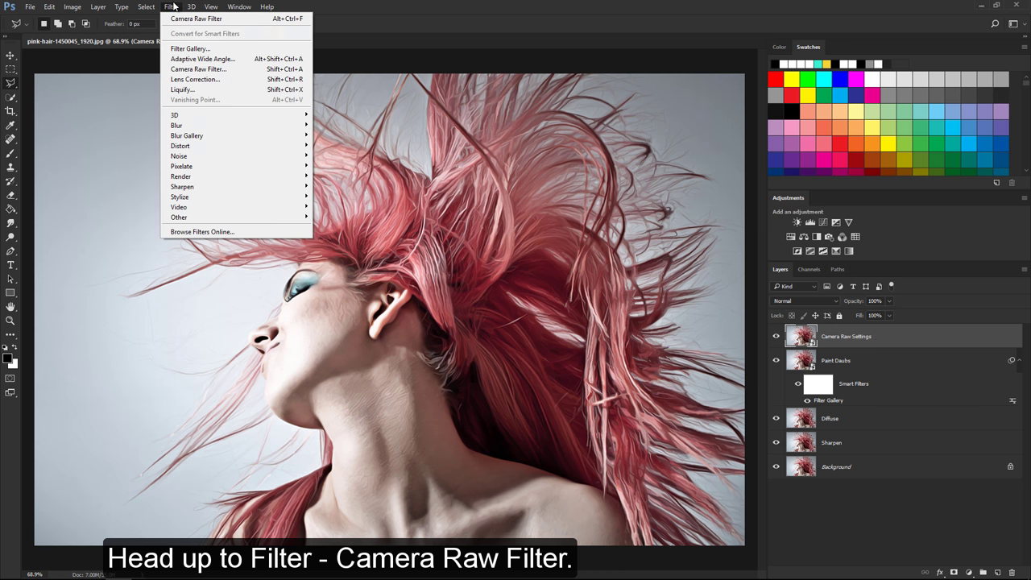
click(196, 70)
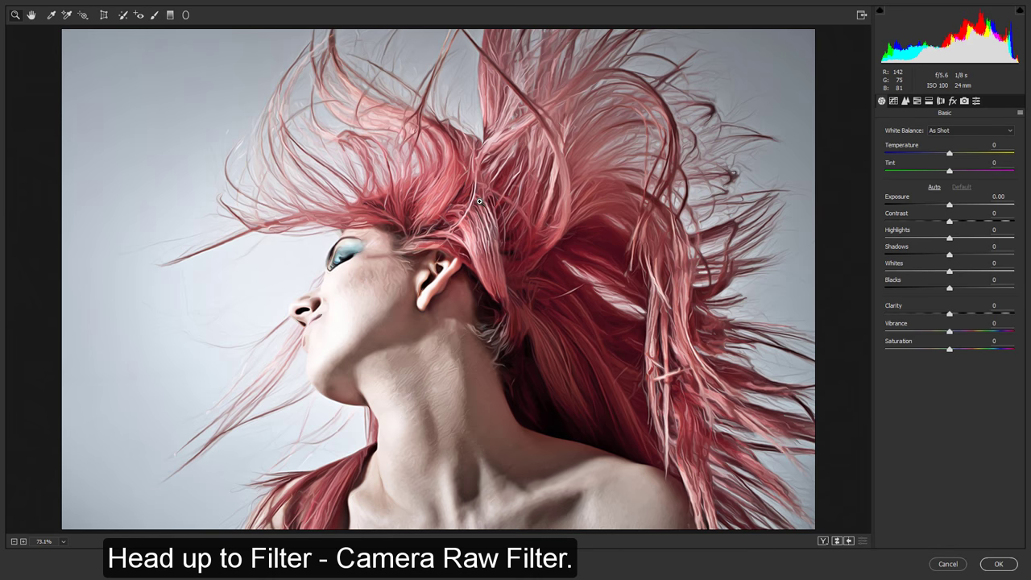
click(501, 234)
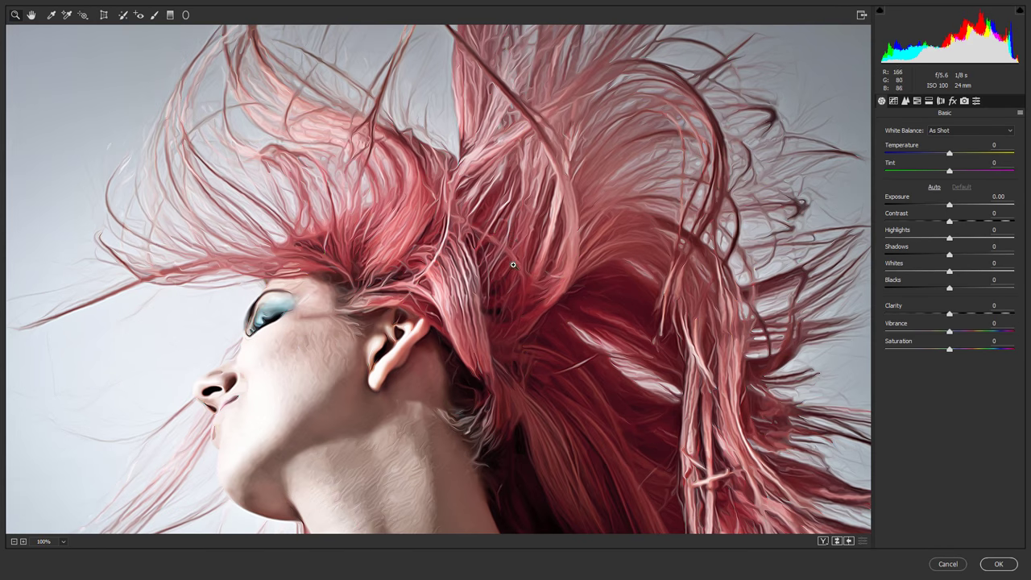
drag(508, 338, 495, 271)
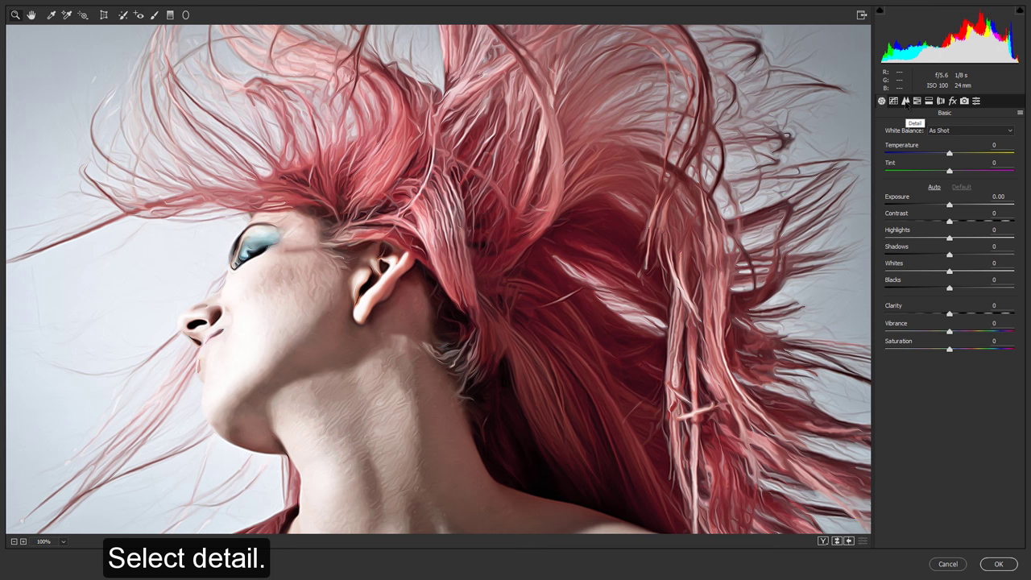
In Detail, set sharpening Amount 100, Radius 2.5, and luminance noise reduction 50
click(905, 101)
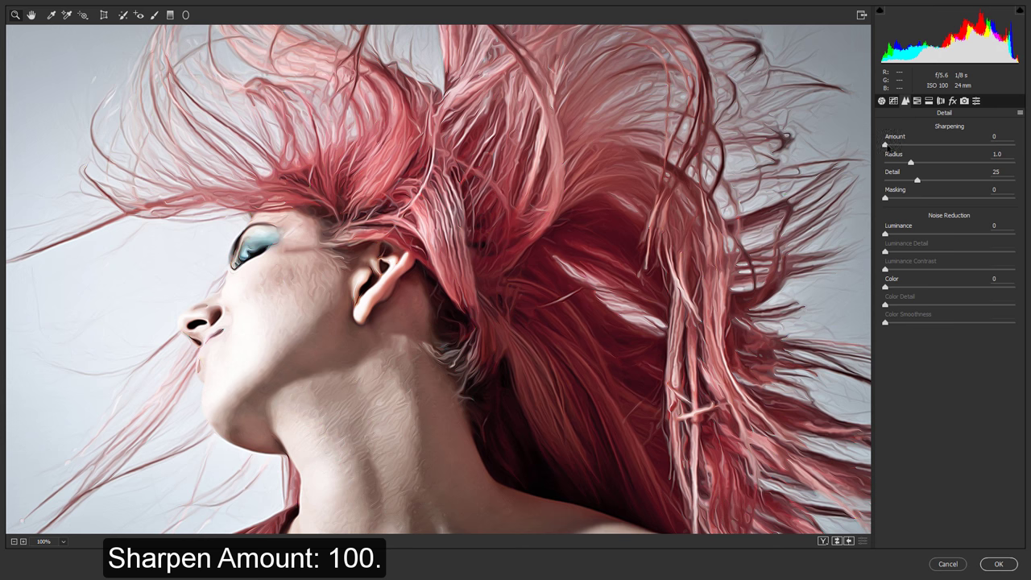
drag(884, 145, 973, 147)
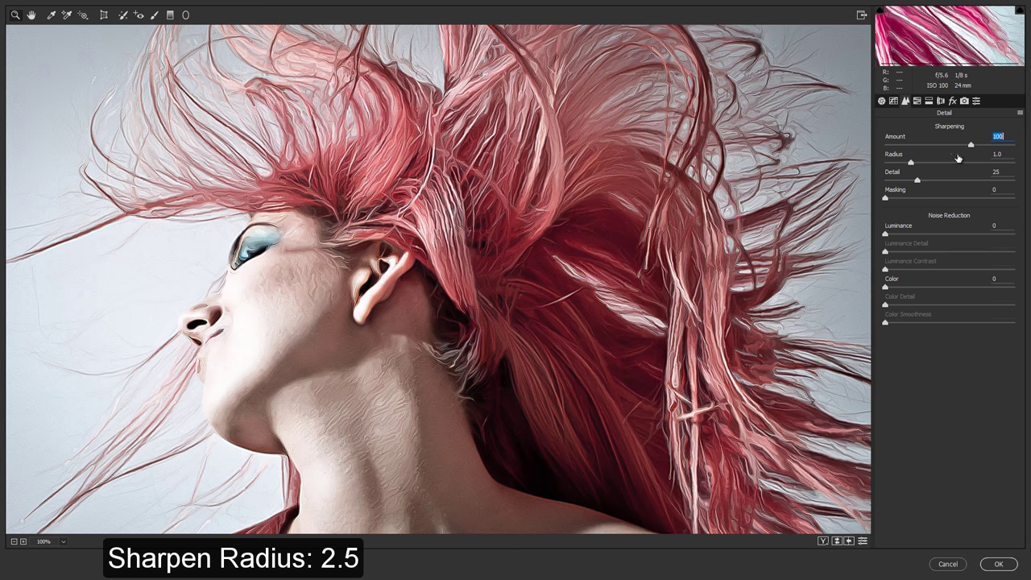
drag(910, 162, 995, 166)
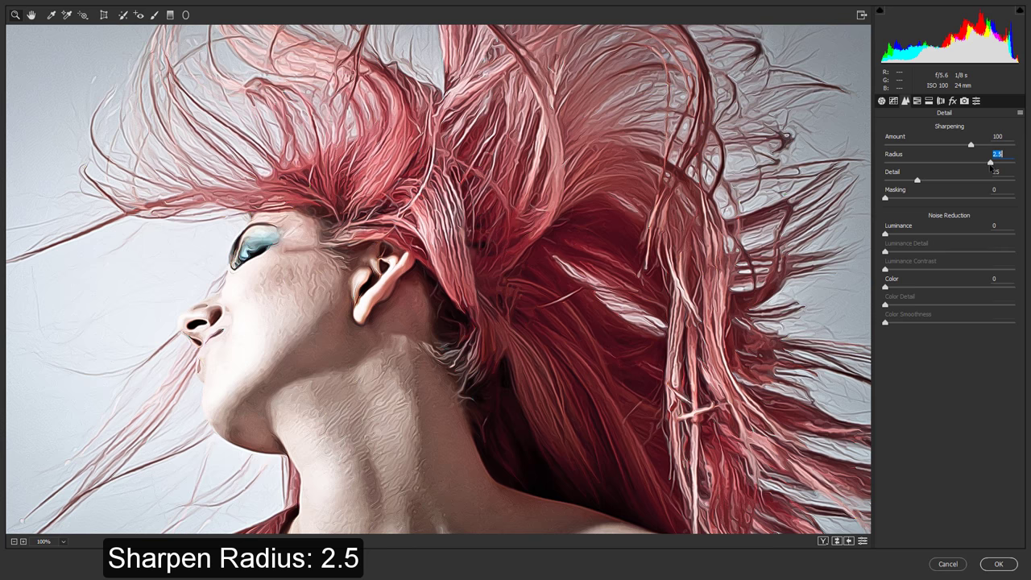
drag(995, 169, 990, 166)
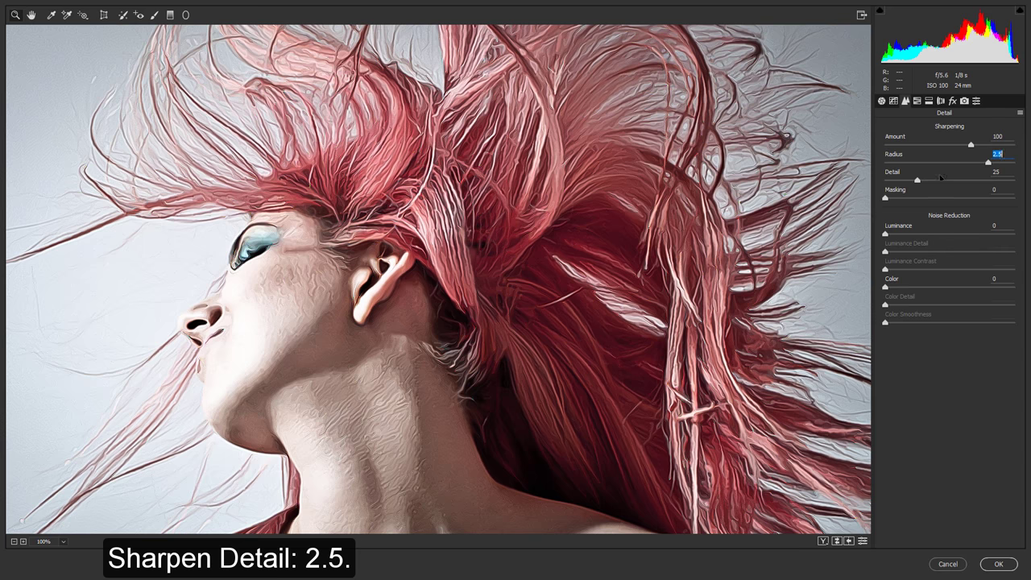
drag(886, 233, 951, 238)
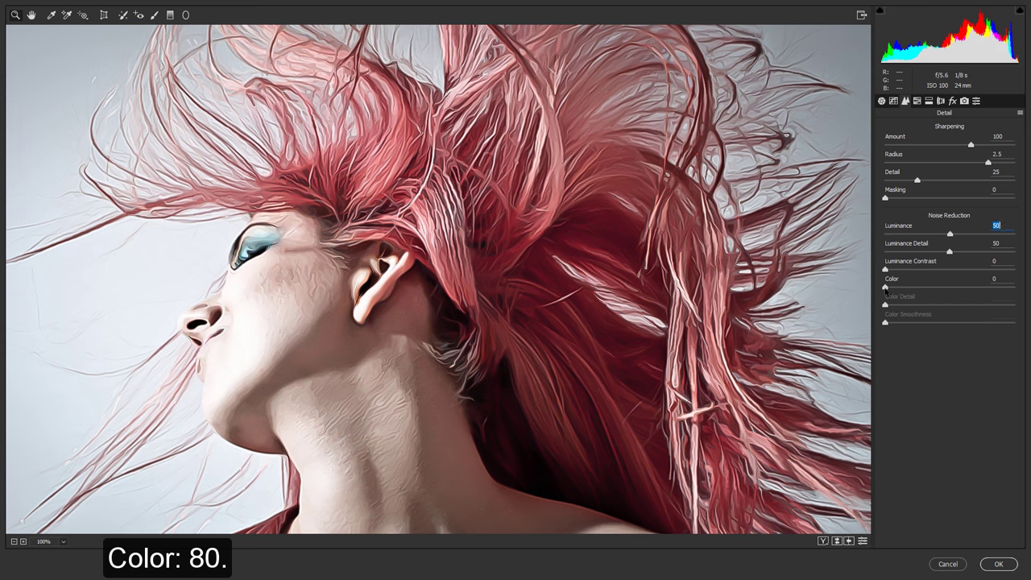
Set colour noise reduction to 80 and apply the Camera Raw filter
drag(887, 287, 988, 288)
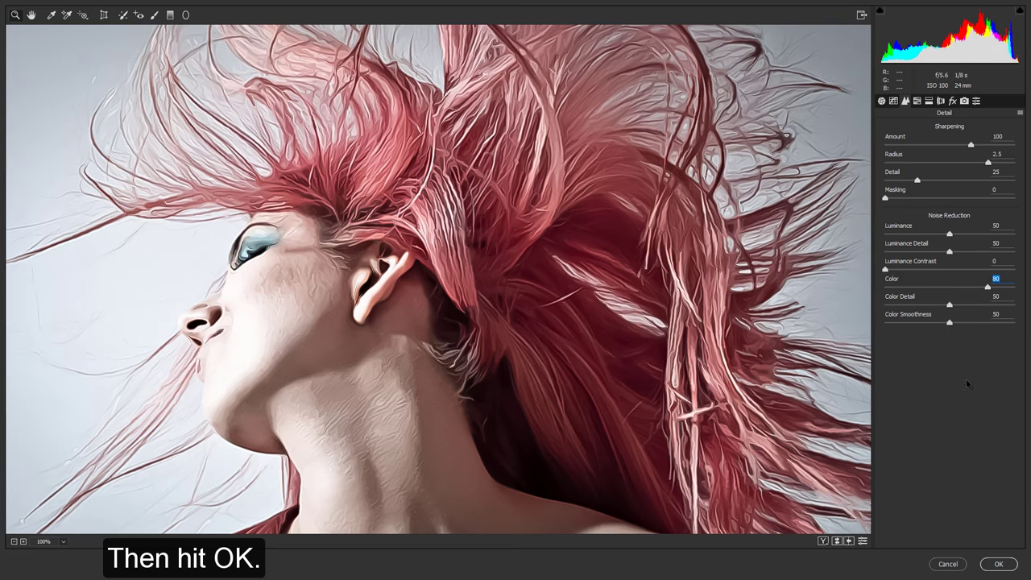
click(999, 564)
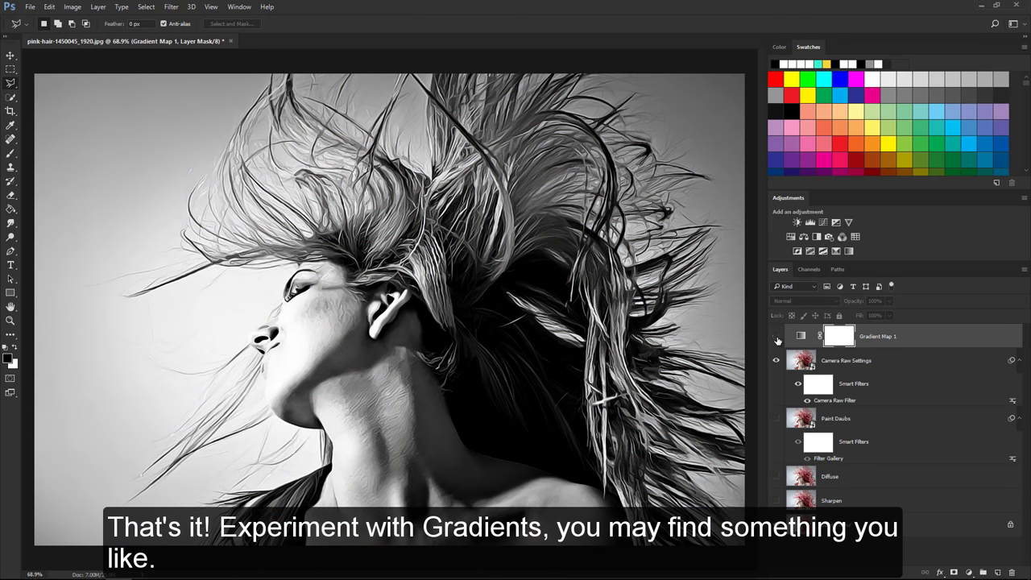
Preview several gradient map presets on the portrait in the Gradient Editor
double_click(800, 336)
click(701, 83)
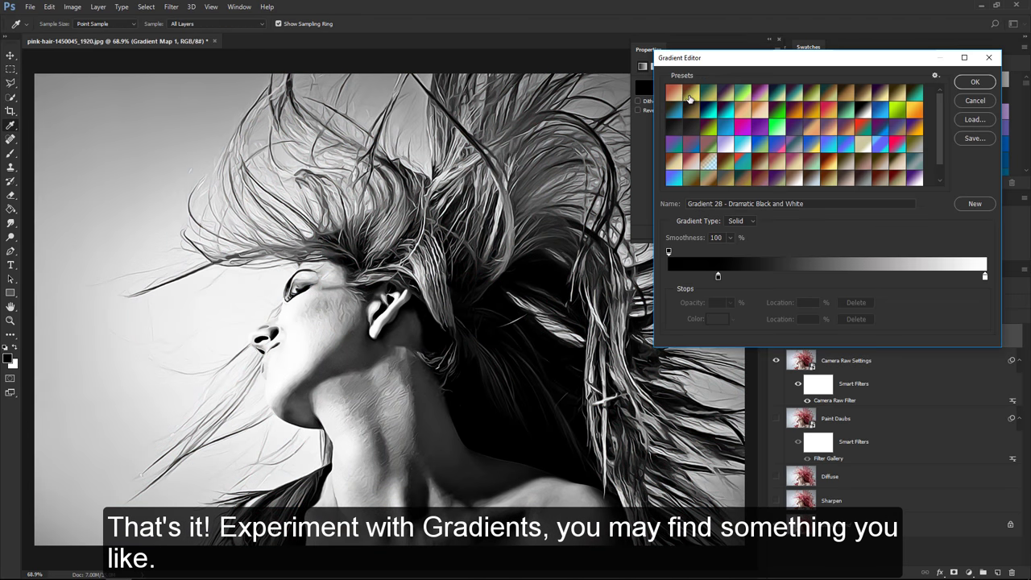
click(729, 93)
click(729, 181)
click(814, 162)
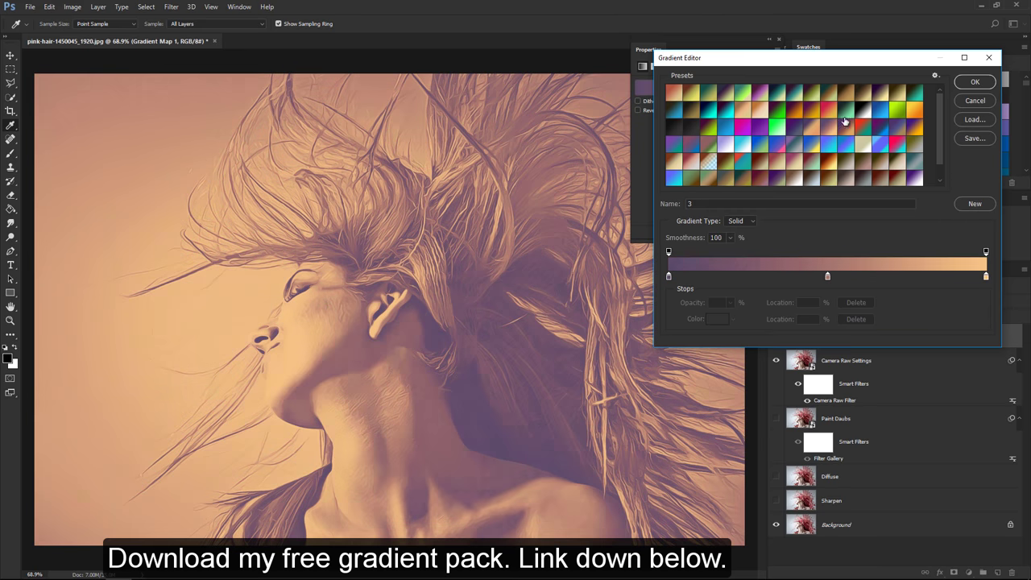
click(884, 109)
click(920, 133)
Discard the previewed gradients and hide the Gradient Map 1 layer to reveal the colour painting
click(815, 99)
click(697, 95)
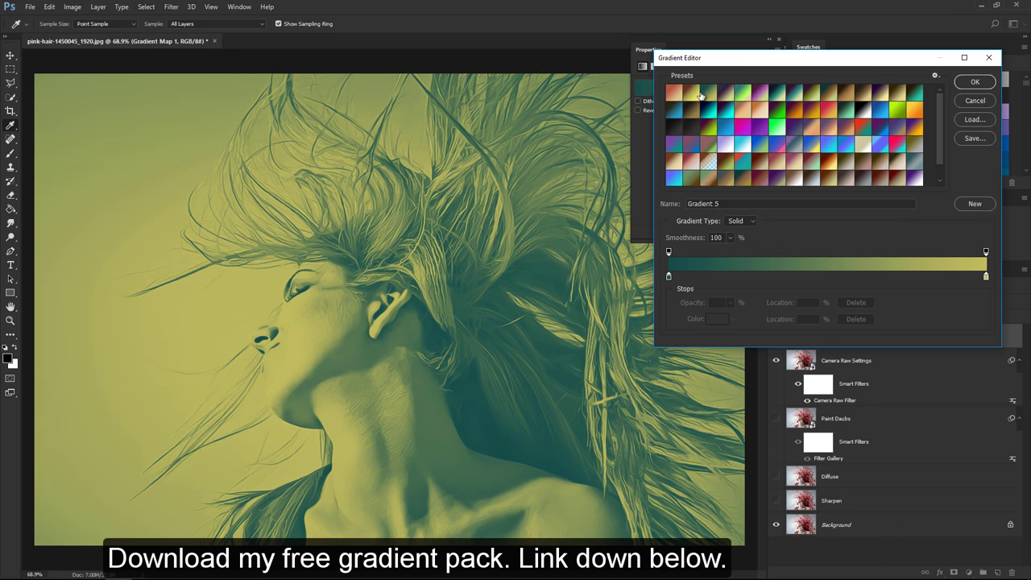
key(Escape)
click(776, 336)
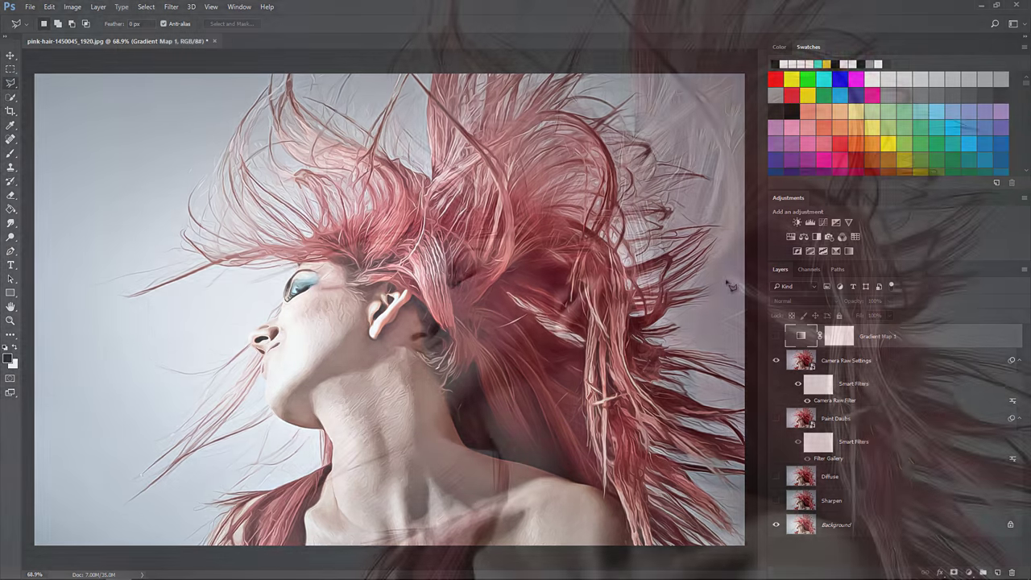